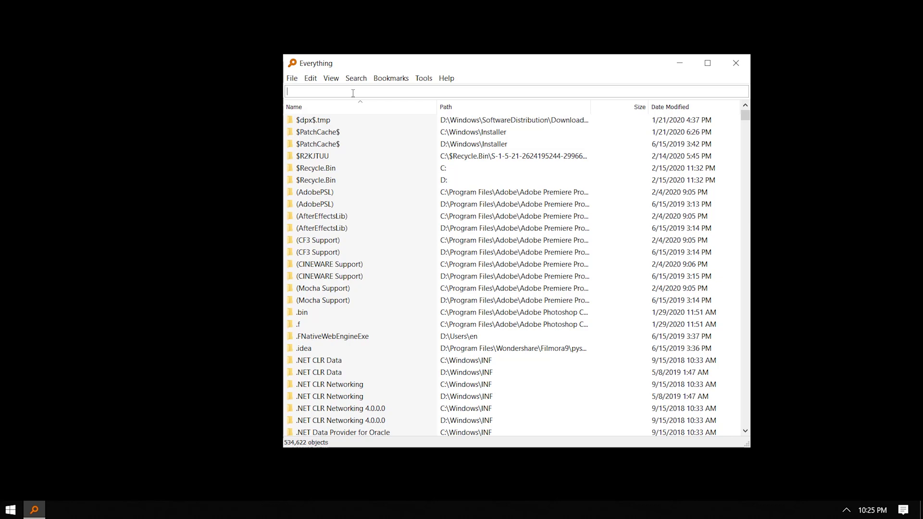
Search the computer's files for Report.docx
text(R)
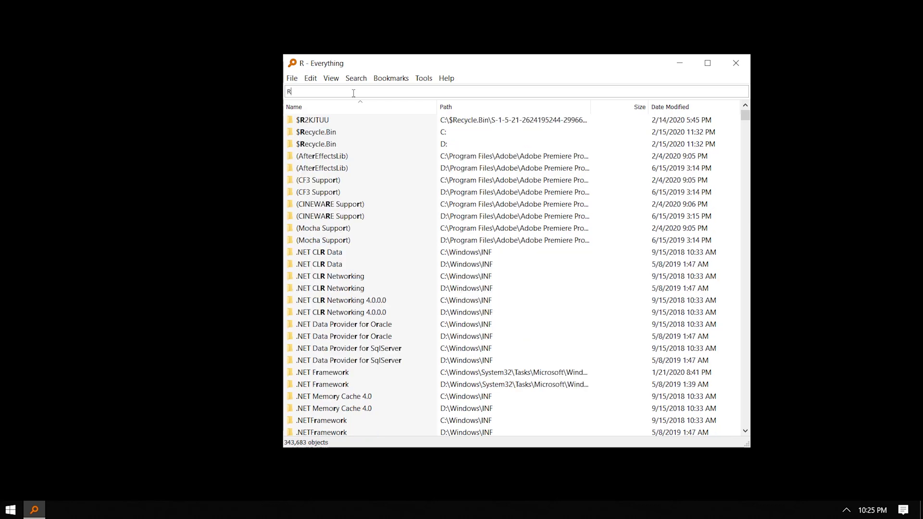
text(eport.)
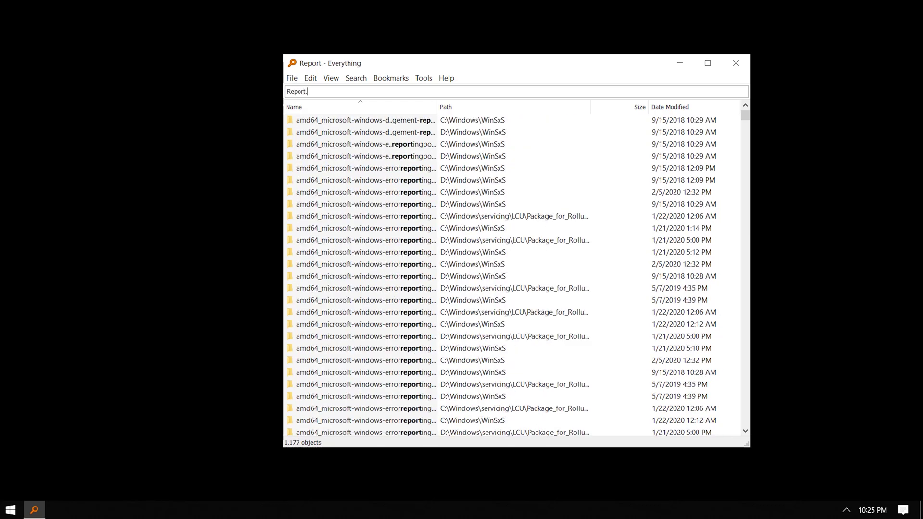
text(docx)
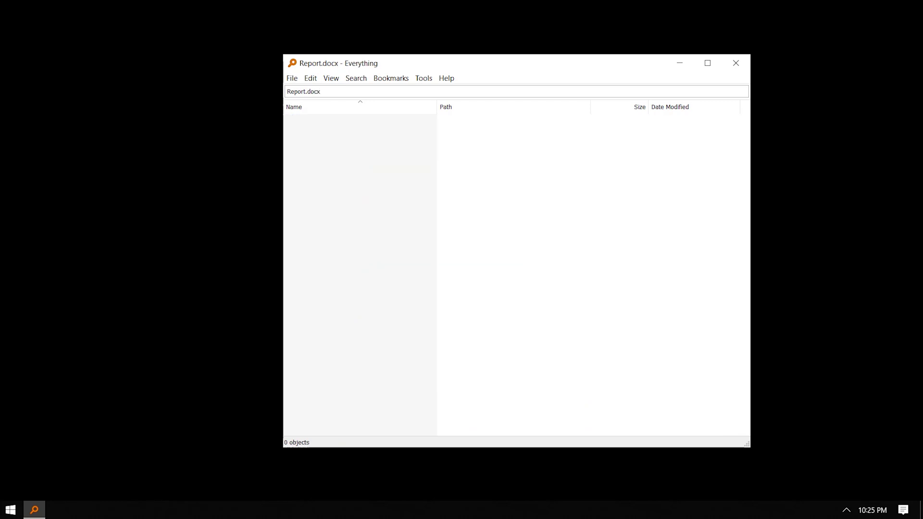
Shorten the file search term to Report, clear it, and close the Everything window
key(BackSpace)
key(BackSpace)
key(BackSpace)
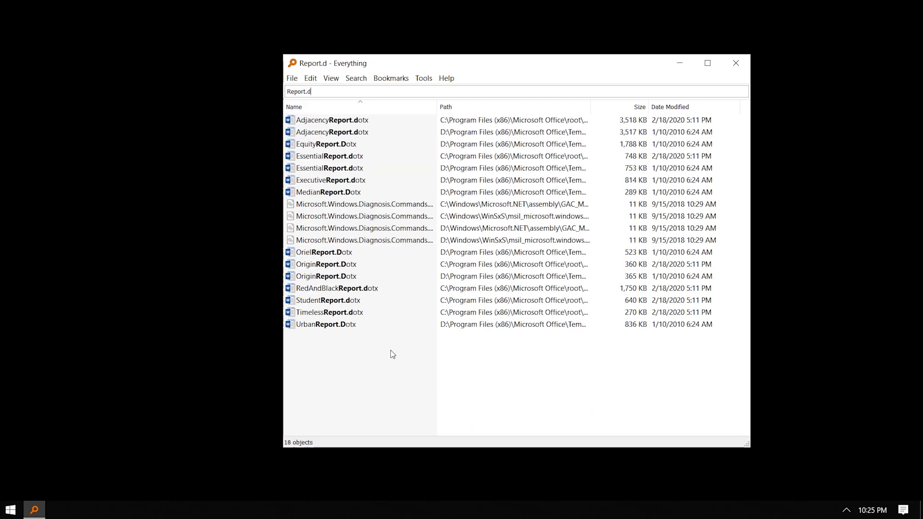
key(BackSpace)
key(BackSpace)
key(BackSpace)
key(BackSpace)
key(BackSpace)
key(BackSpace)
key(BackSpace)
key(BackSpace)
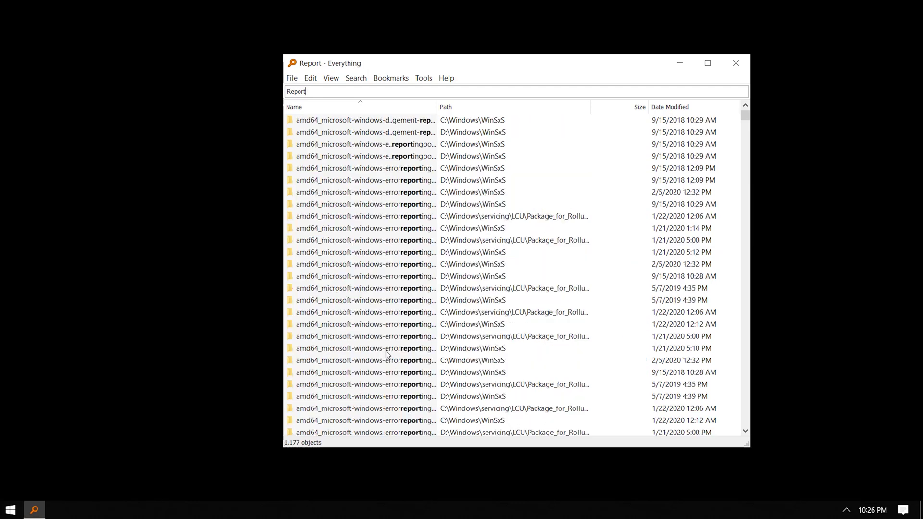
click(735, 63)
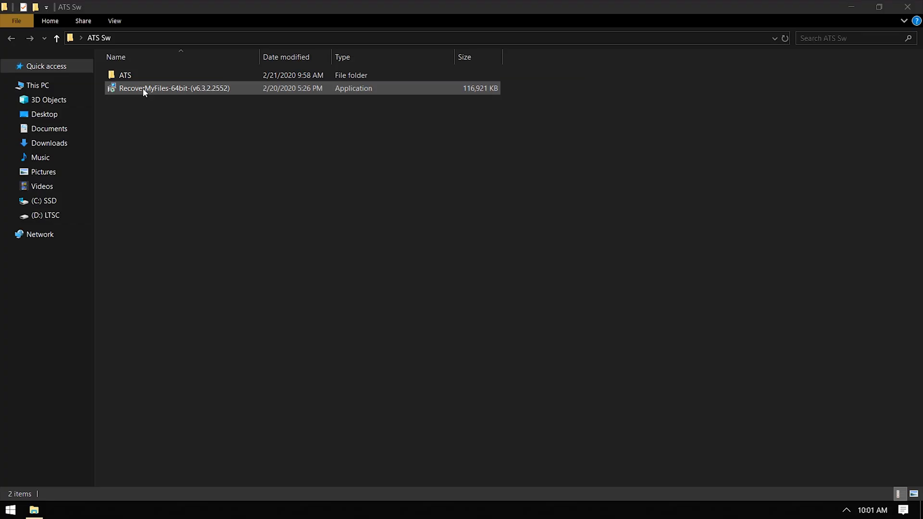
Run the RecoverMyFiles-64bit-(v6.3.2.2552) installer and install Recover My Files with English as the application language
click(144, 90)
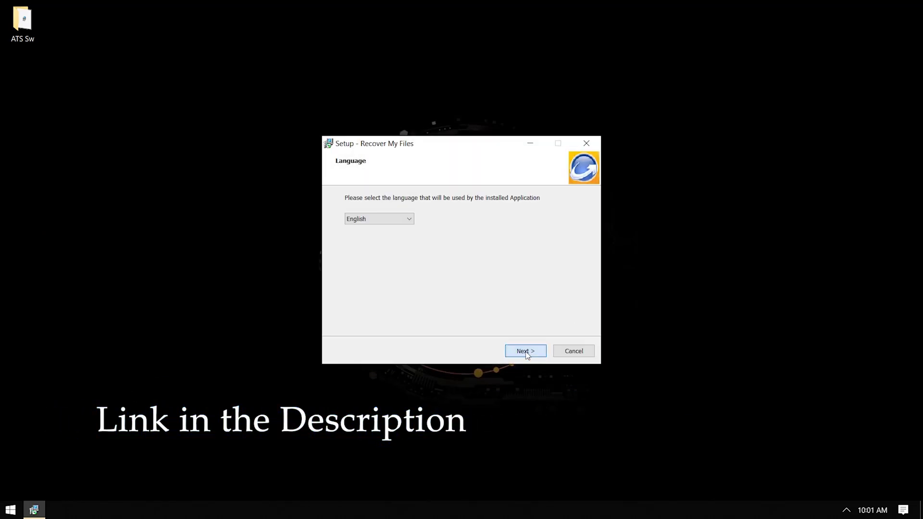
click(527, 353)
click(526, 354)
click(527, 353)
click(525, 351)
click(526, 351)
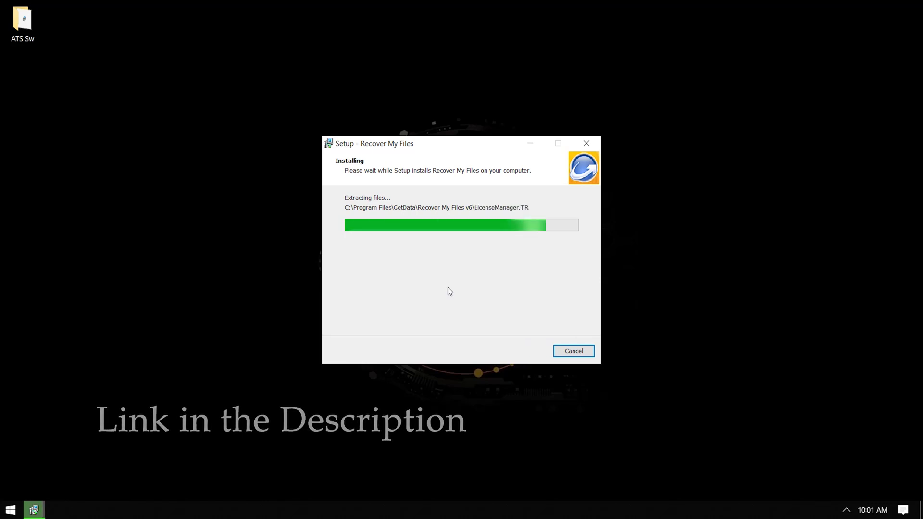
click(525, 351)
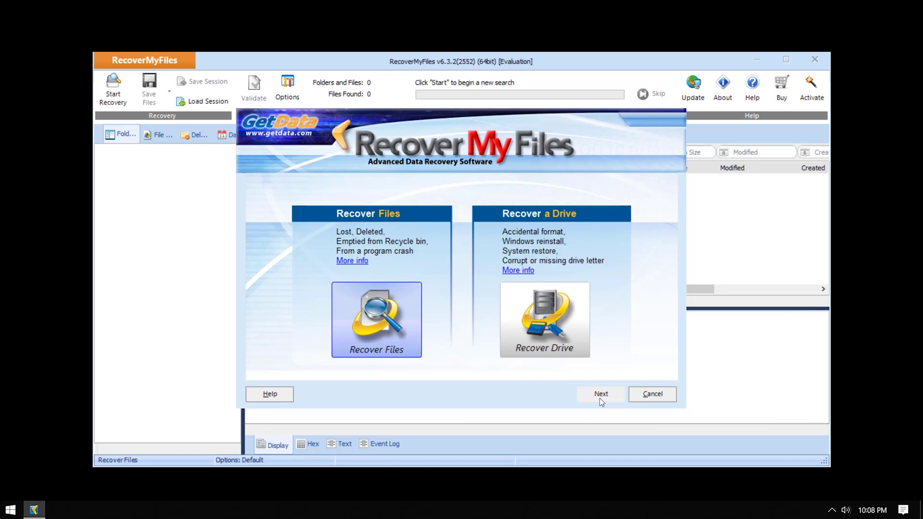
Run a Recover Files scan of the F: ATS USB Drive using the recommended search for deleted files
click(599, 396)
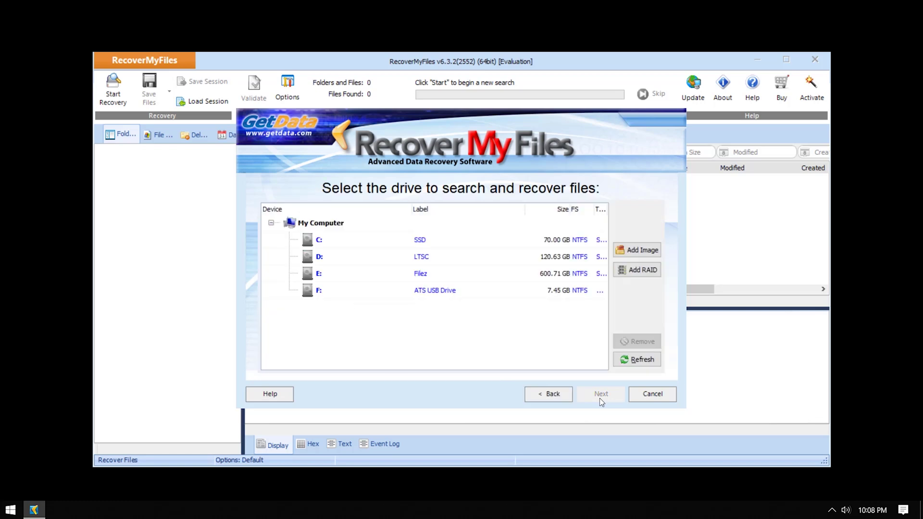
click(428, 294)
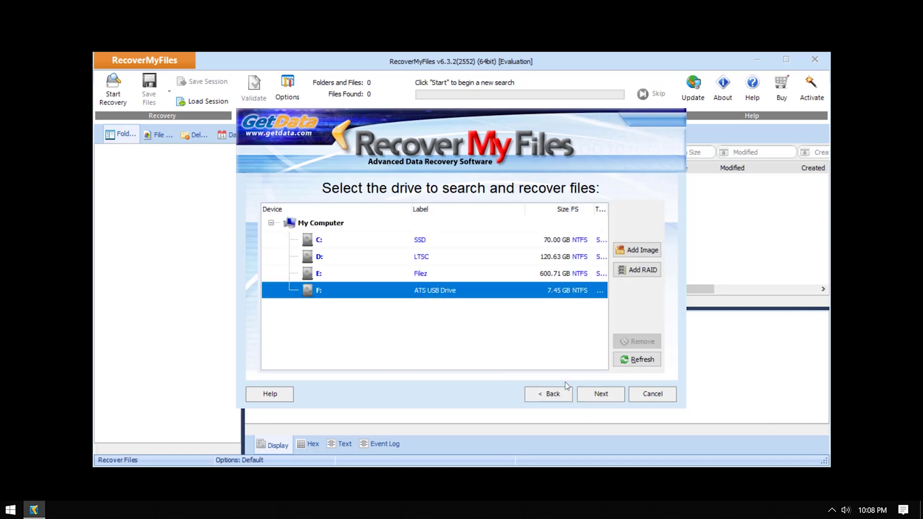
click(607, 392)
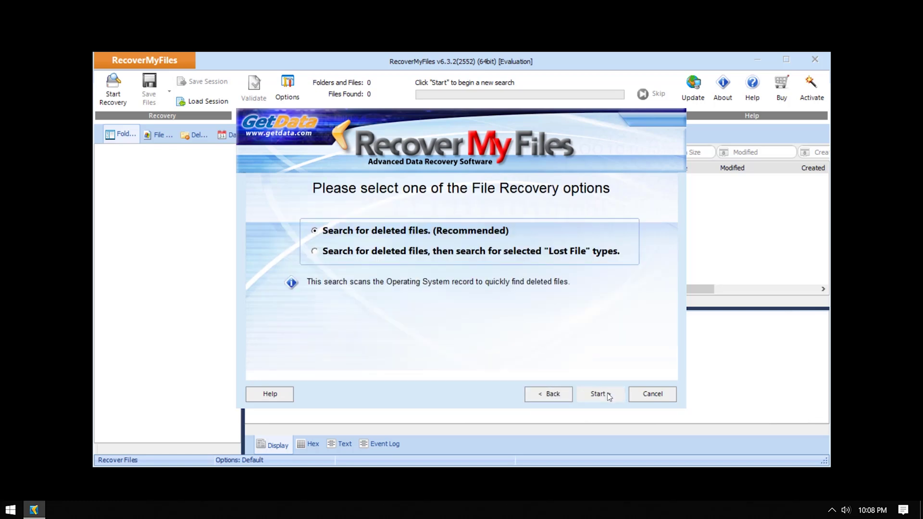
click(608, 395)
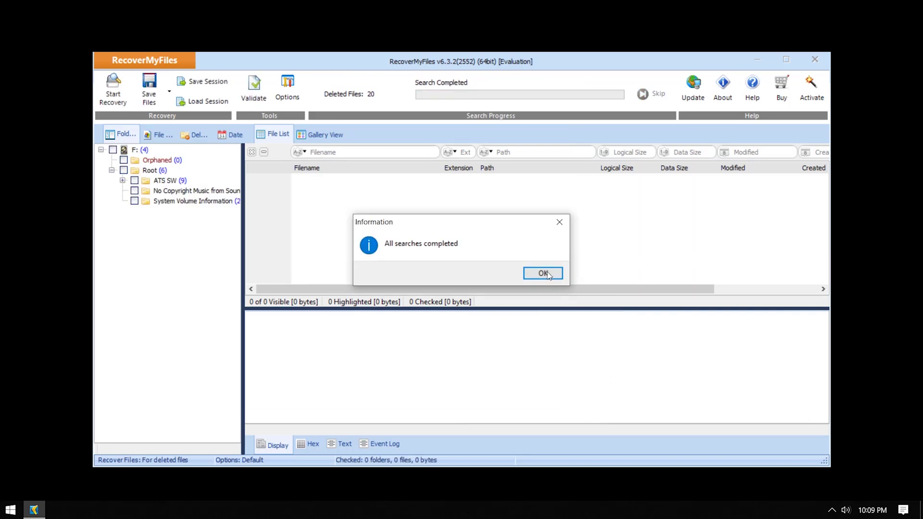
click(542, 272)
Group the scan results by file type and look through the Mov files
click(166, 137)
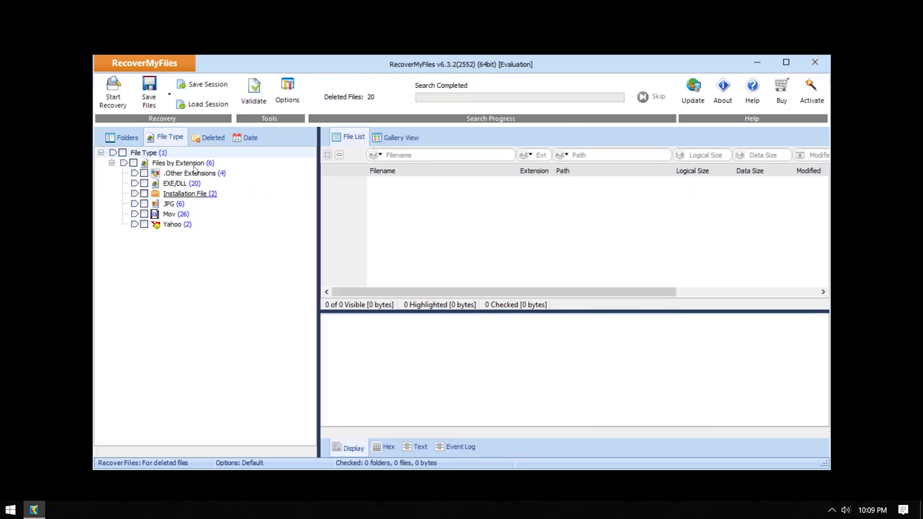
click(169, 214)
scroll(532, 210, down, 1)
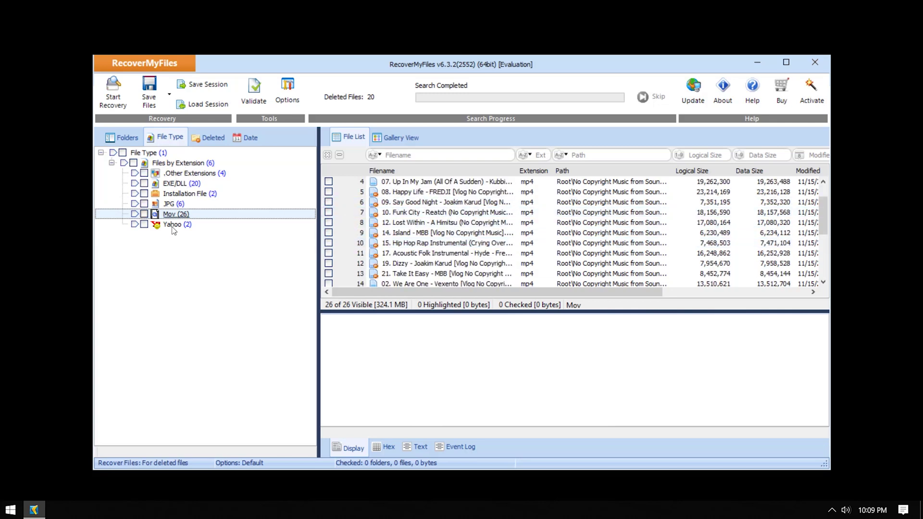
List the Deleted Files found by the scan and preview entries around cpuz.ini and idman636build7.exe
click(198, 136)
click(171, 162)
click(439, 243)
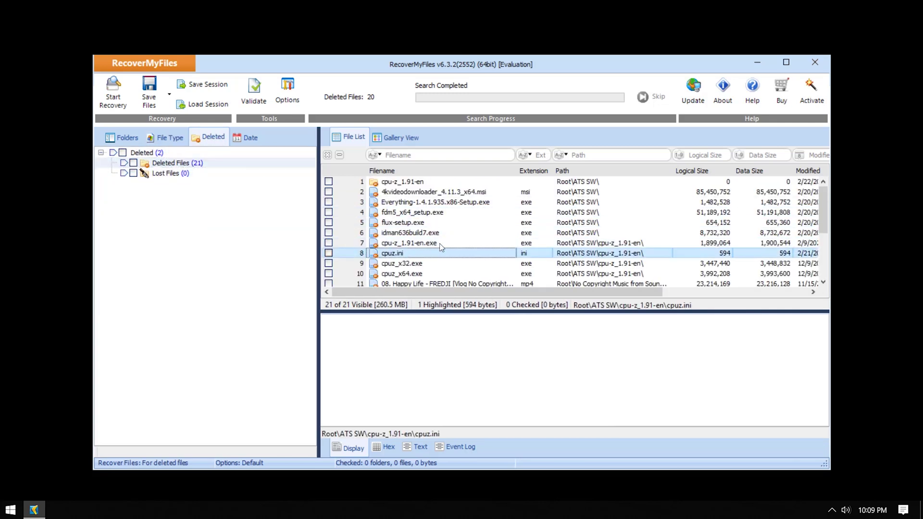
scroll(446, 255, down, 1)
scroll(447, 250, up, 3)
key(Up)
key(Up)
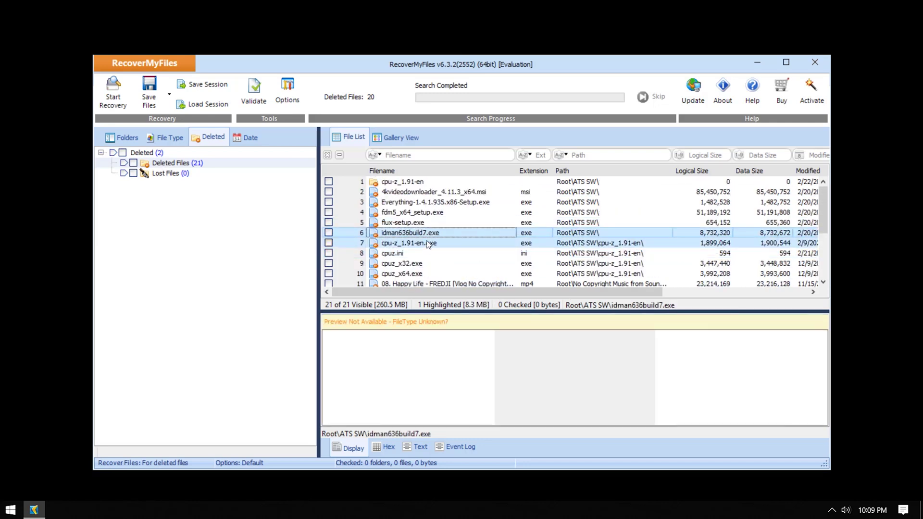
Go through the remaining deleted files, preview IMG_9395.JPG and ATS Wallpaper 16x9.jpg, and return to the grouping by file type
key(Down)
key(Down)
key(Down)
key(Down)
key(Down)
key(Down)
key(Down)
key(Down)
key(Down)
key(Down)
key(Down)
key(Down)
key(Down)
key(Down)
key(Down)
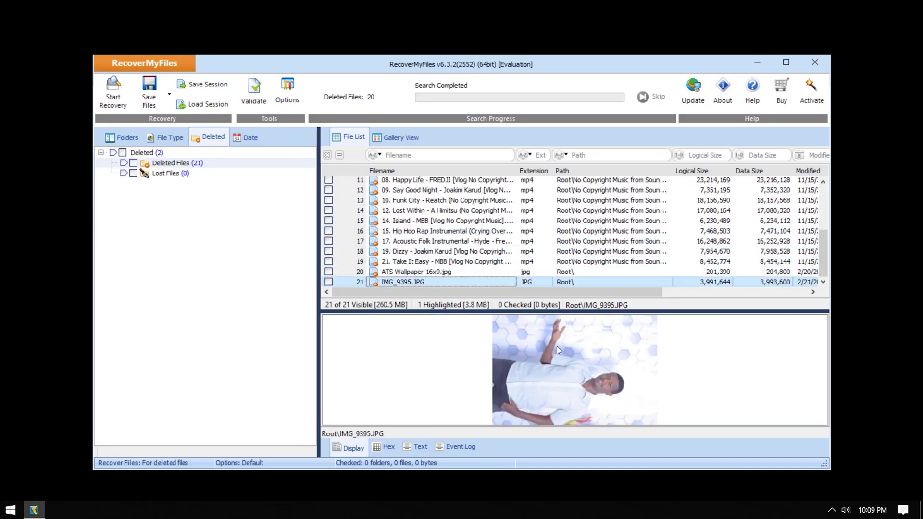
key(Up)
scroll(410, 222, up, 2)
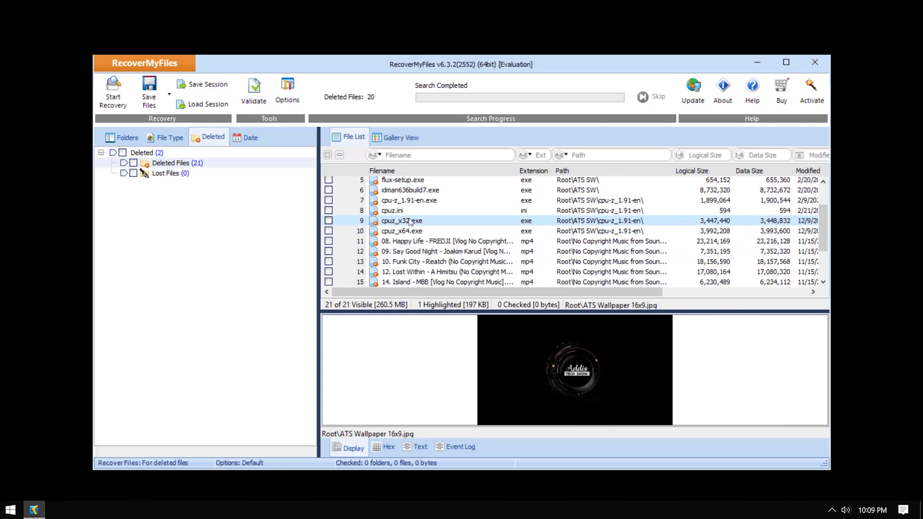
click(168, 138)
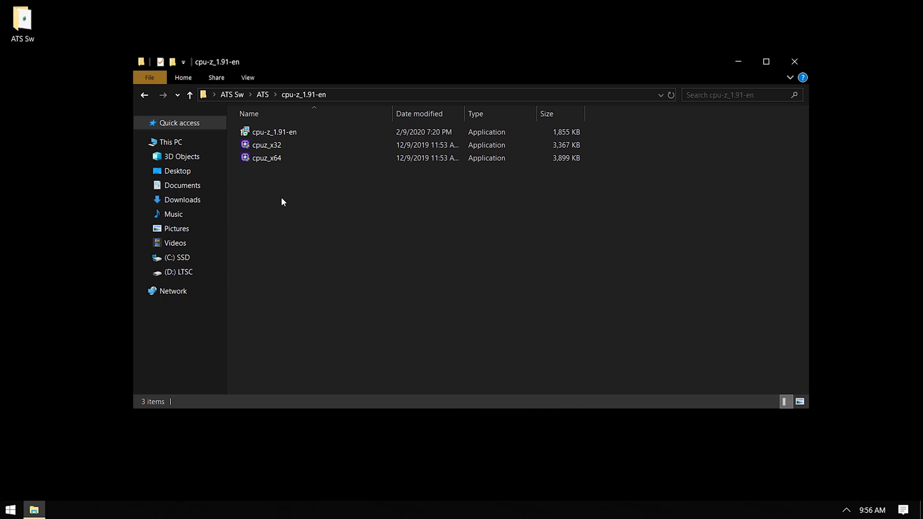
Launch cpuz_x64 from the cpu-z_1.91-en folder, close the folder, and move the CPU-Z window clear of the desktop's centre
click(276, 159)
double_click(275, 159)
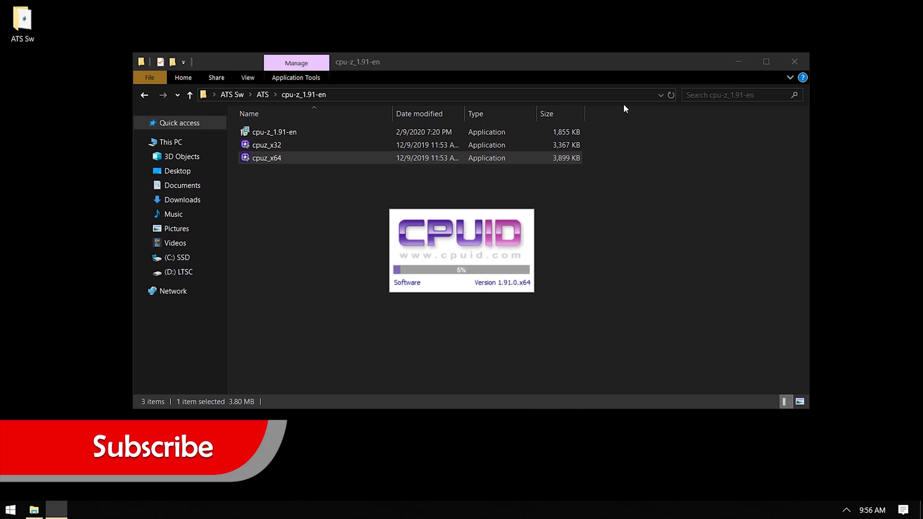
click(785, 63)
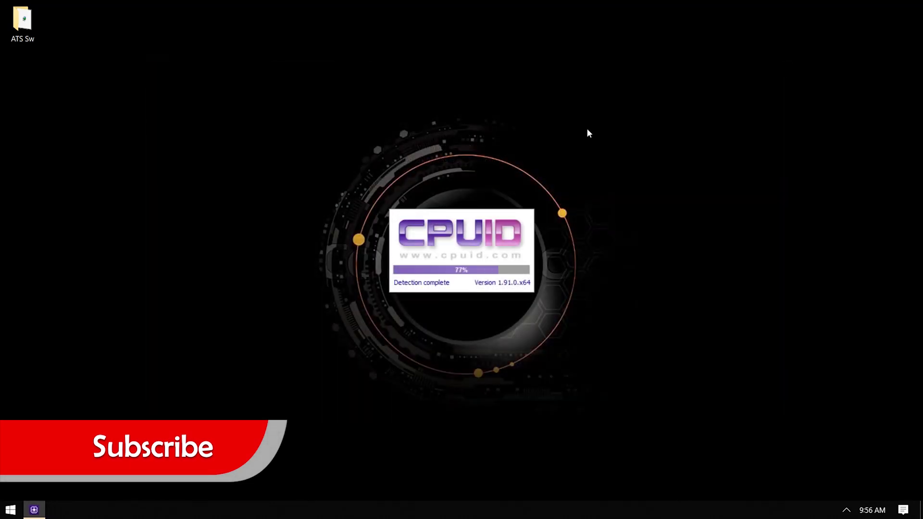
drag(466, 143, 189, 122)
Examine the processor caches, memory and graphics details in CPU-Z
click(130, 139)
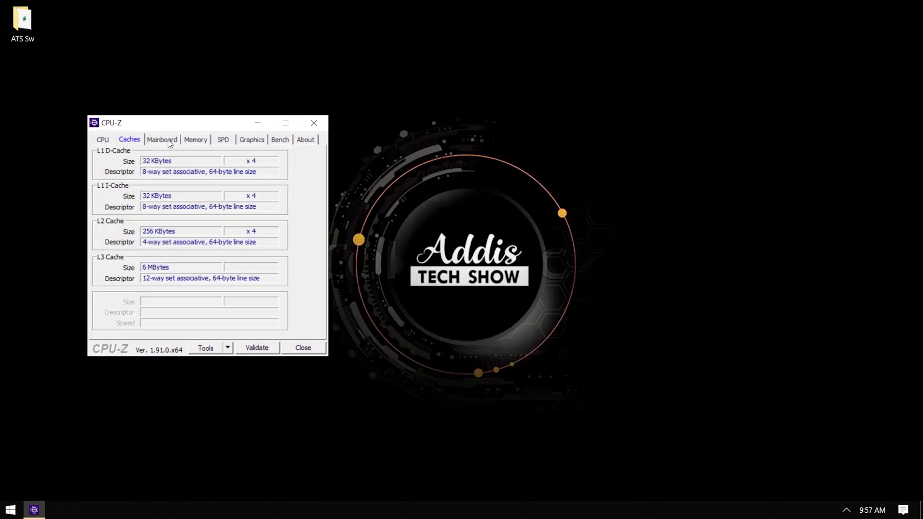
click(184, 140)
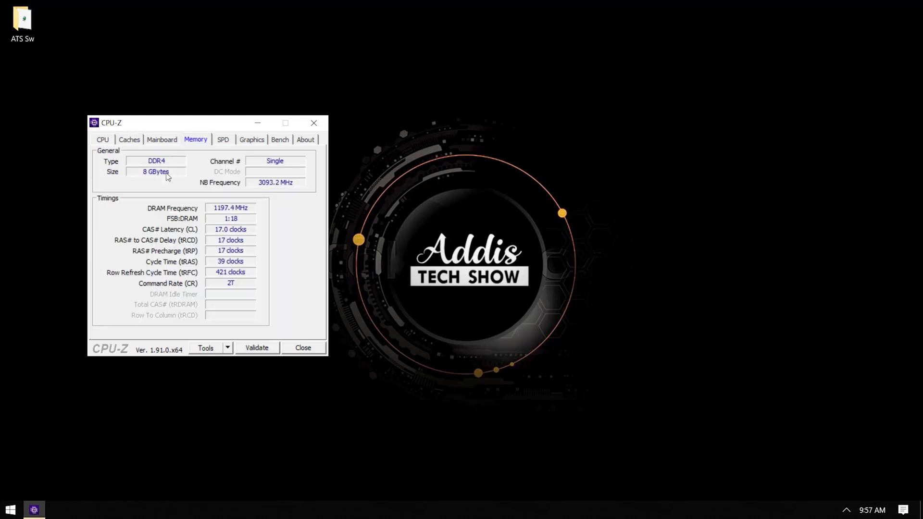
click(252, 139)
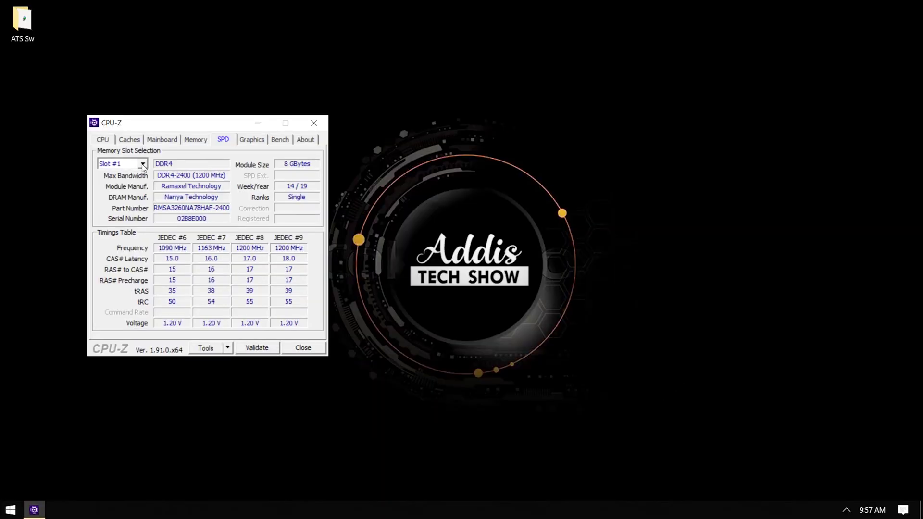
Check the SPD details of the second memory slot and switch back to Slot #1
click(143, 165)
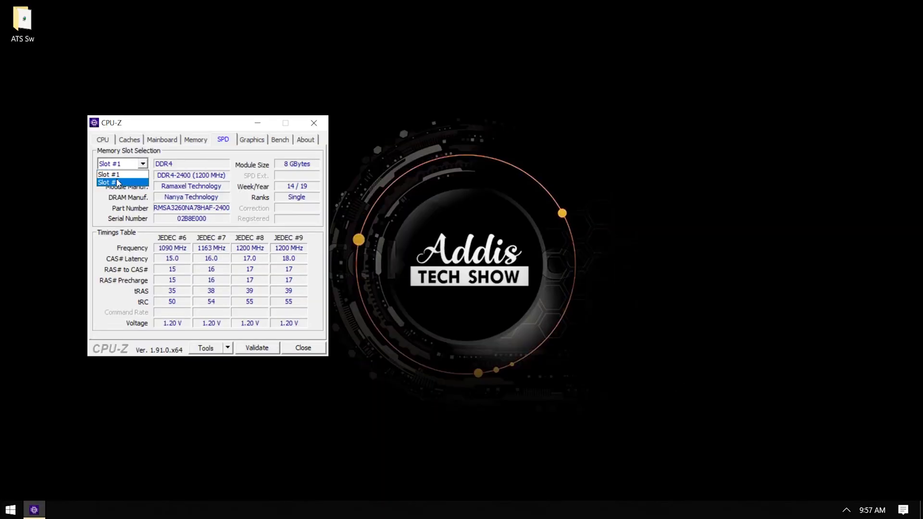
click(118, 181)
click(124, 165)
click(117, 175)
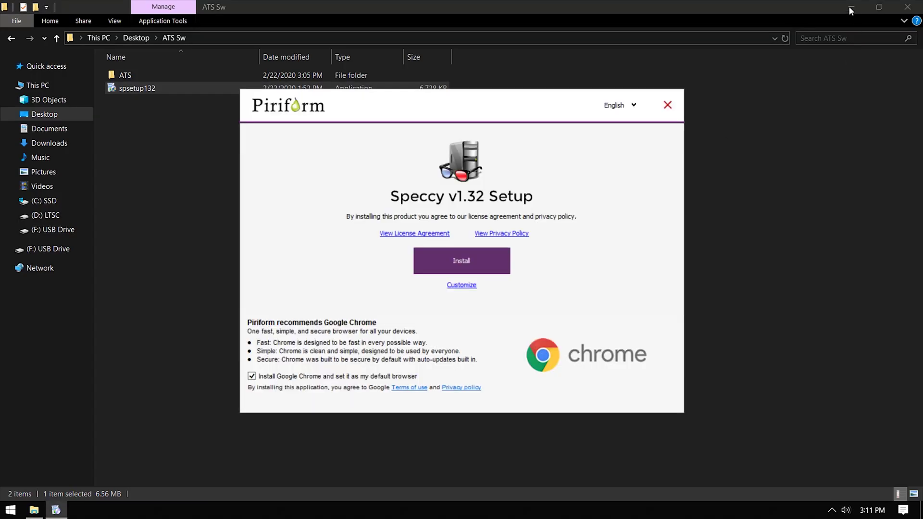
Minimize the ATS Sw folder, install Speccy v1.32 with the default options, and run it
click(848, 6)
click(465, 261)
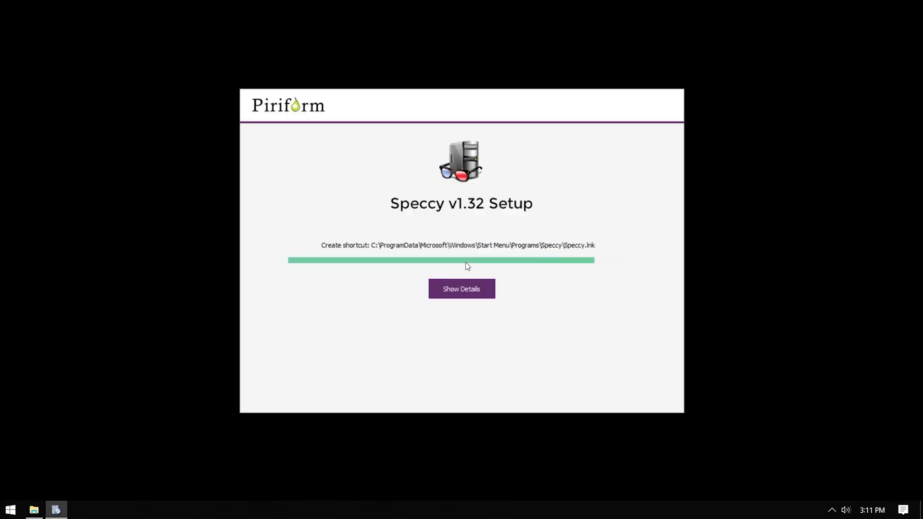
click(465, 261)
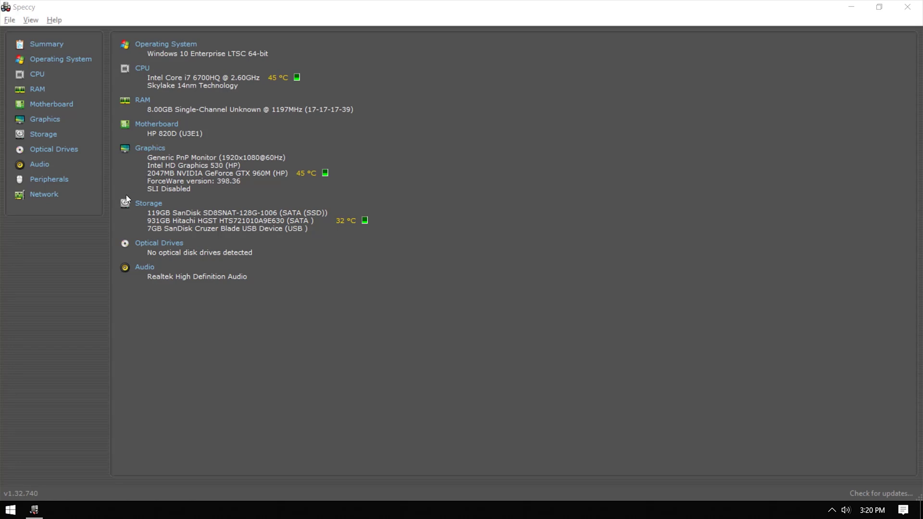
Examine the CPU, storage, RAM and graphics details in Speccy, and check its options for saving or printing the report
click(35, 76)
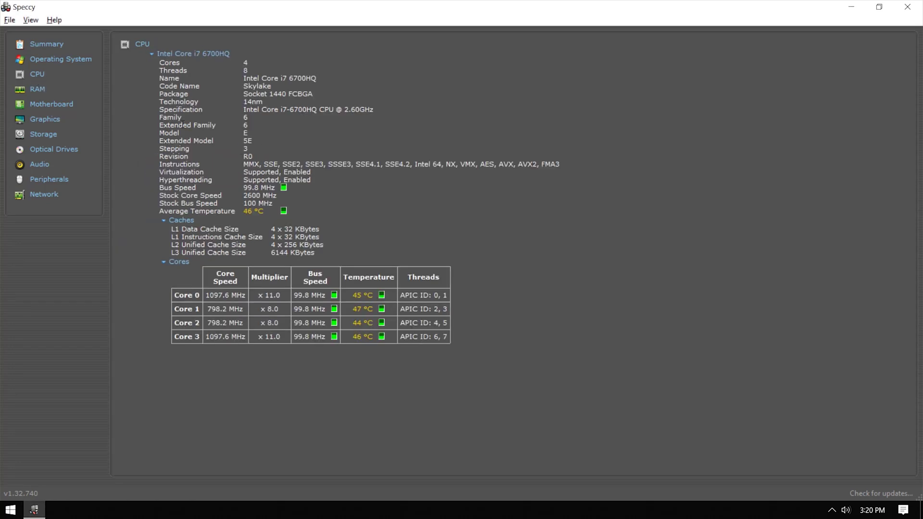
click(35, 137)
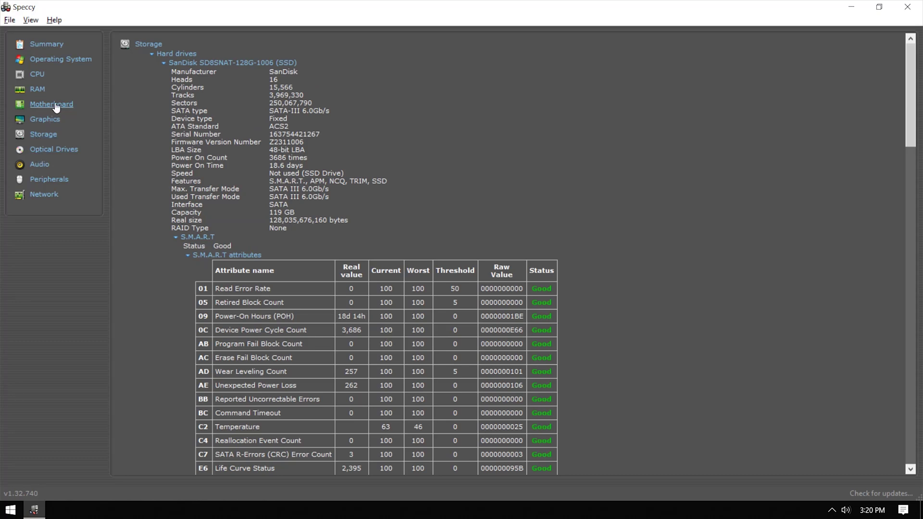
click(37, 91)
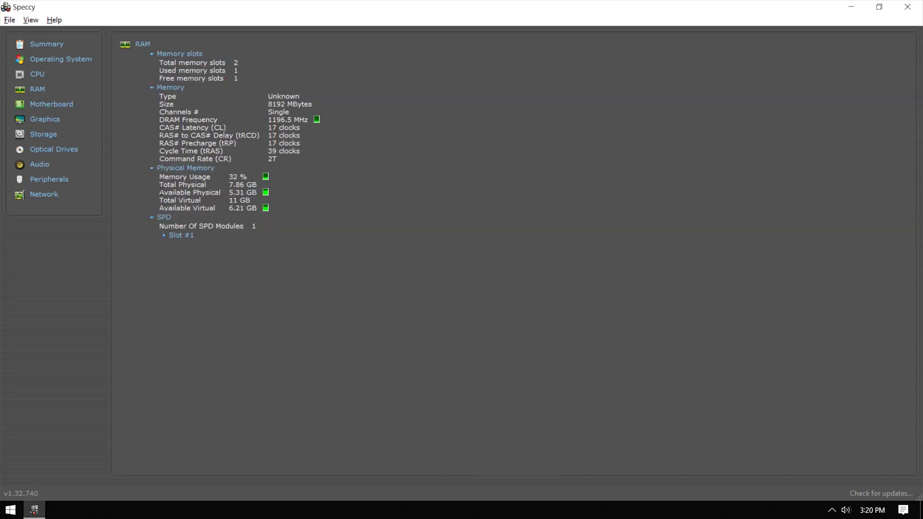
click(46, 123)
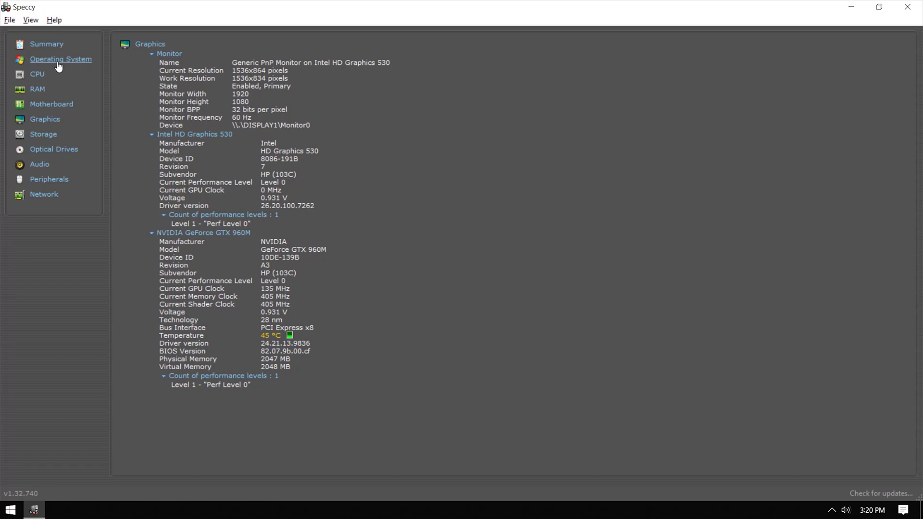
click(9, 20)
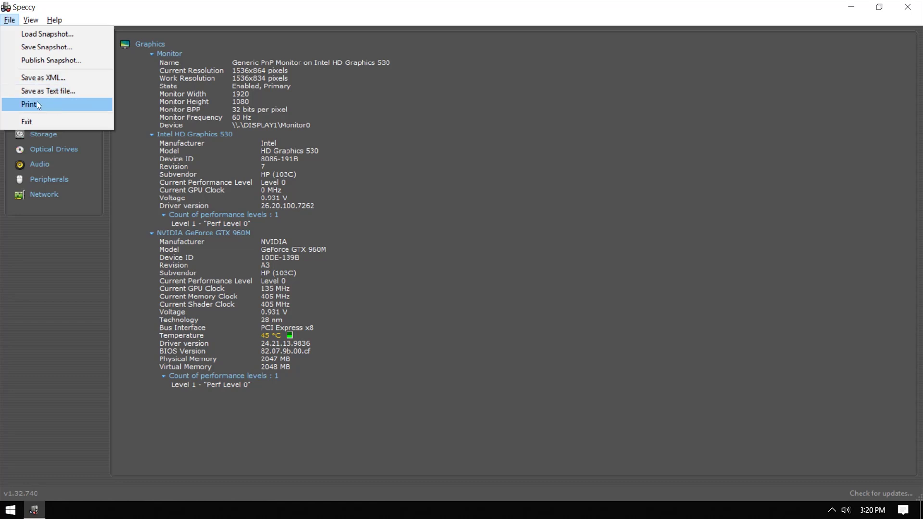
click(388, 183)
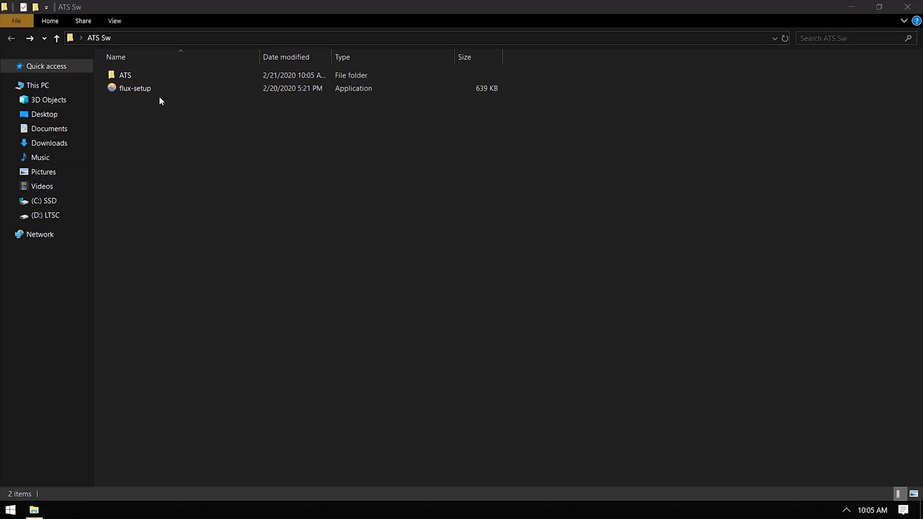
Run flux-setup from the ATS Sw folder, close the folder window, and accept the license agreement to install f.lux
click(139, 90)
double_click(139, 89)
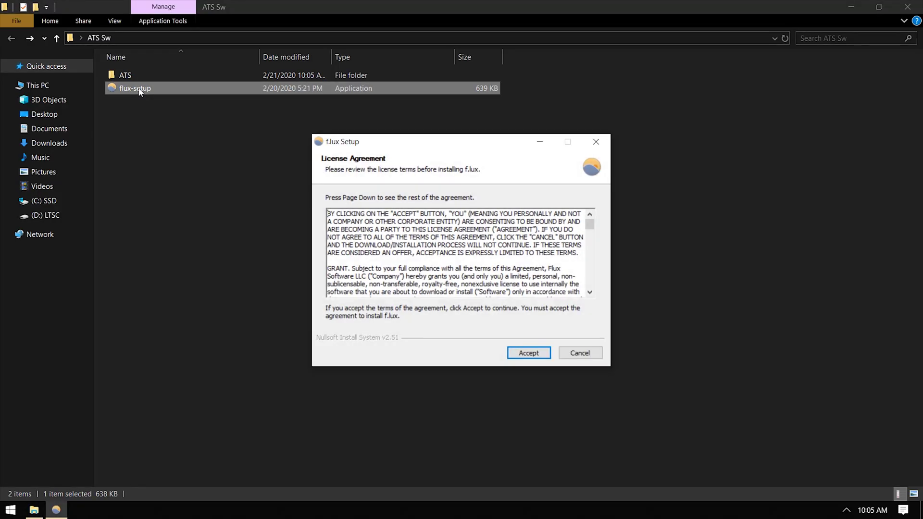
click(907, 7)
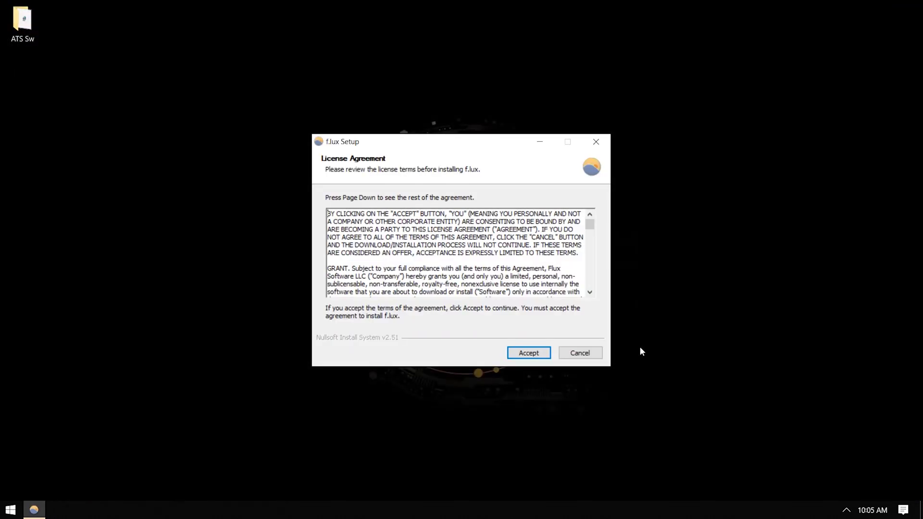
key(Return)
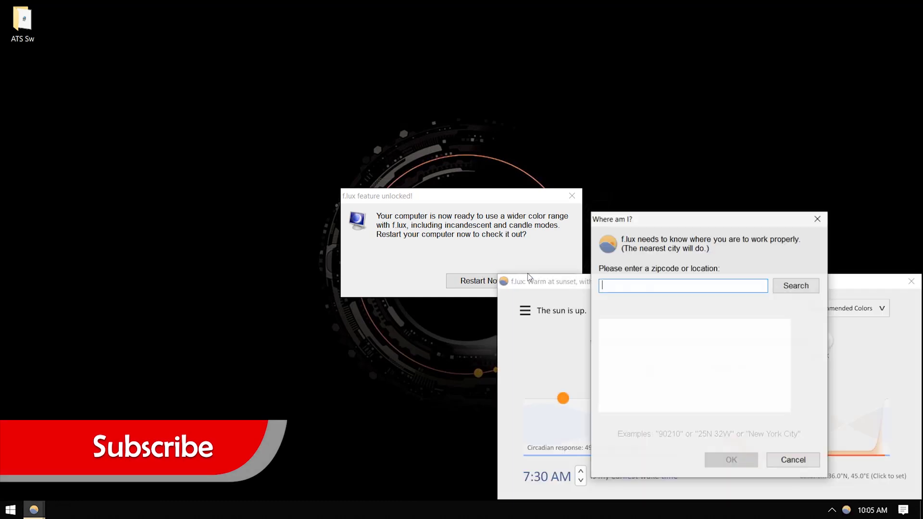
Postpone the computer restart for f.lux and dismiss the location request without entering a location
click(489, 244)
click(548, 281)
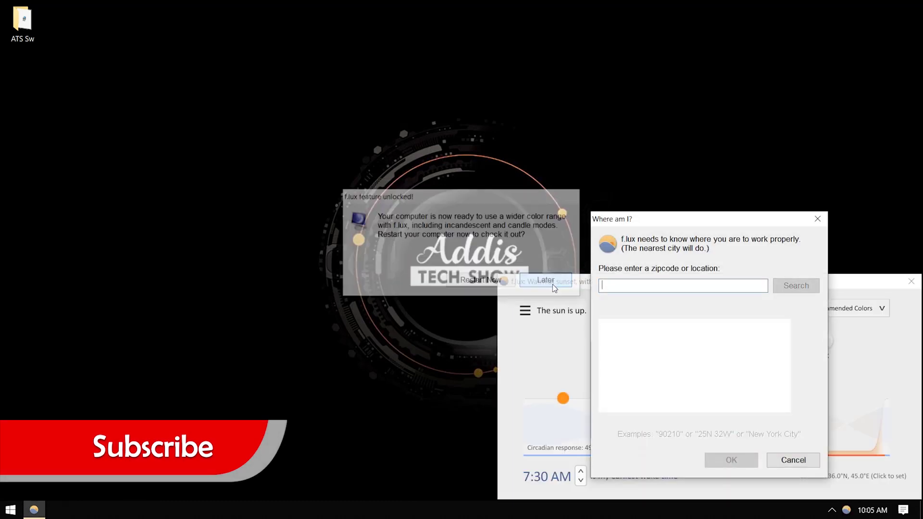
click(820, 219)
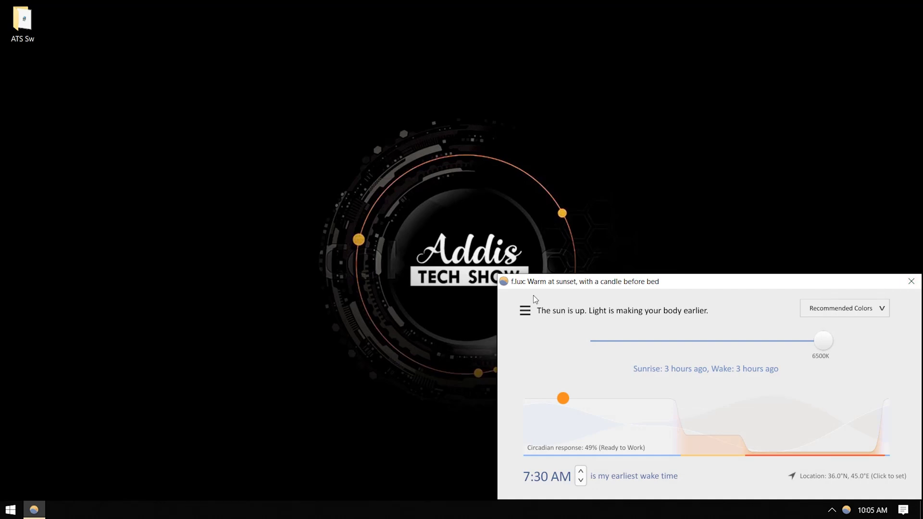
Look over the main f.lux options and close its settings window, leaving it running in the background
click(525, 311)
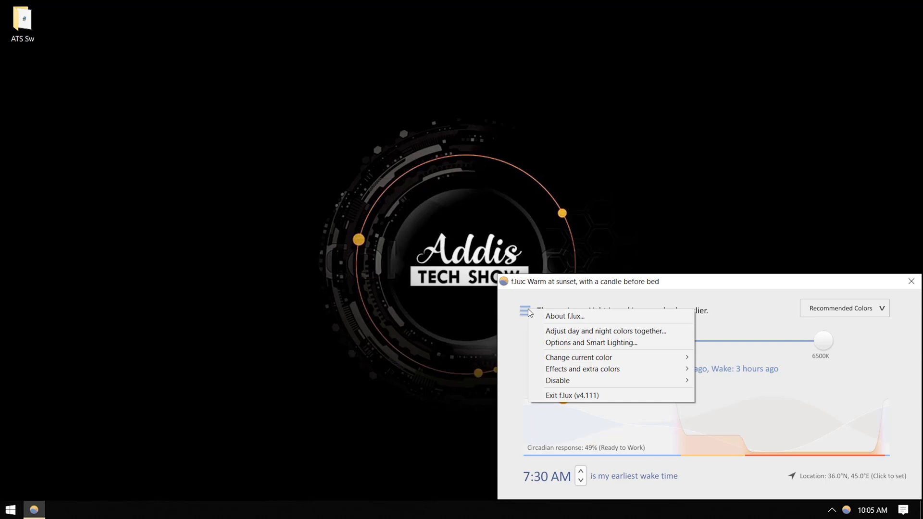
click(660, 244)
click(911, 281)
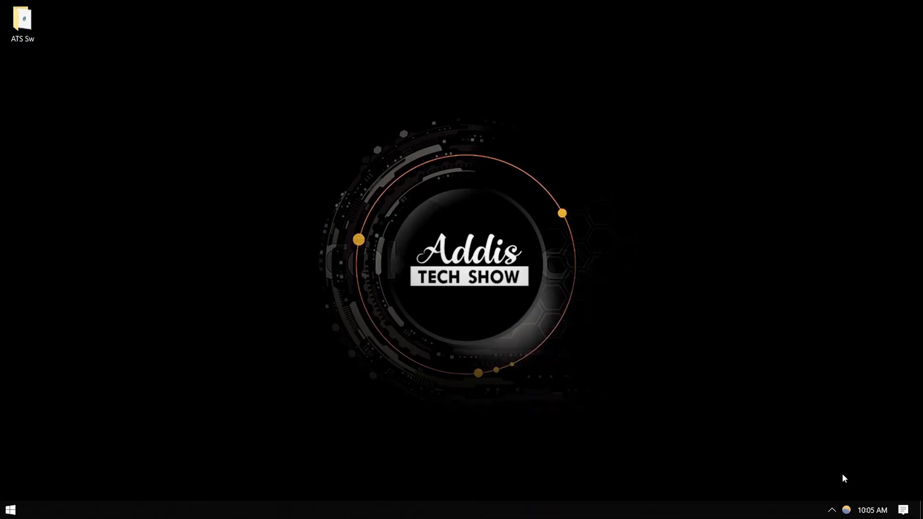
Apply the Movie Mode effect in f.lux
right_click(846, 510)
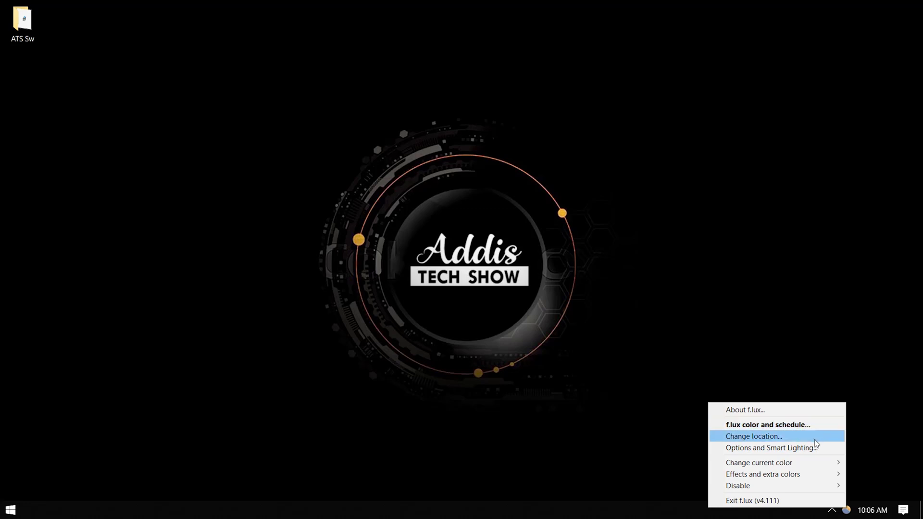
mouse_move(815, 462)
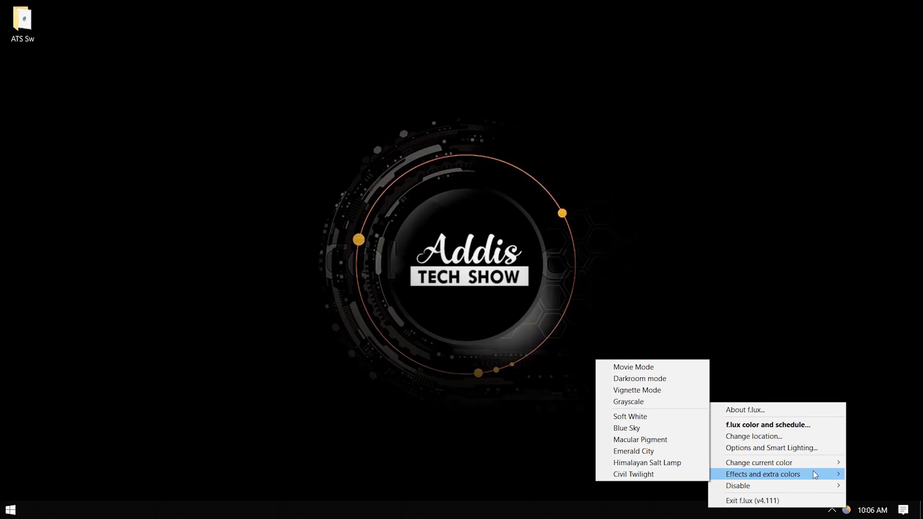
click(661, 365)
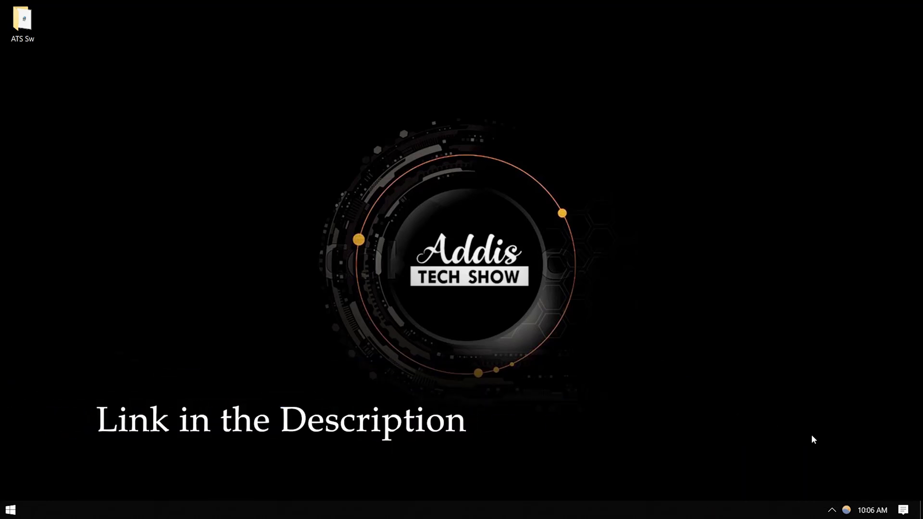
View the f.lux dialog for changing the location and cancel it without entering anything
right_click(846, 510)
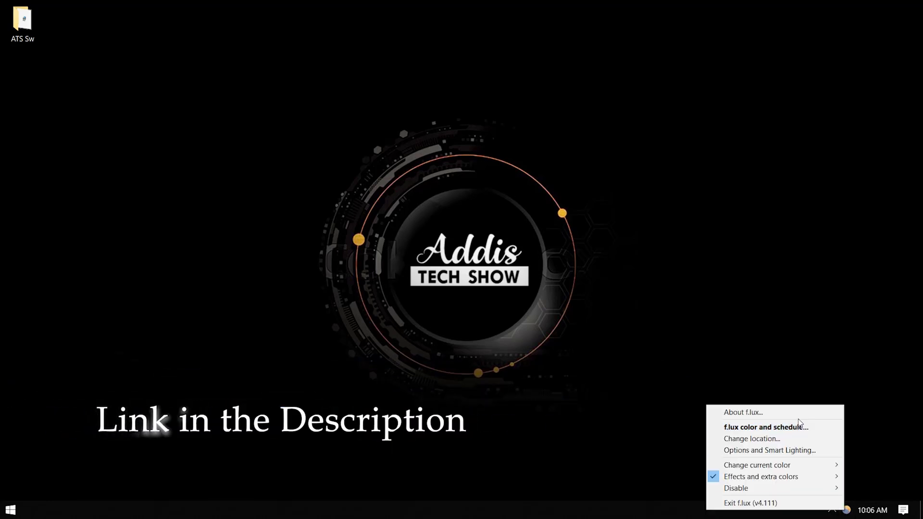
click(811, 439)
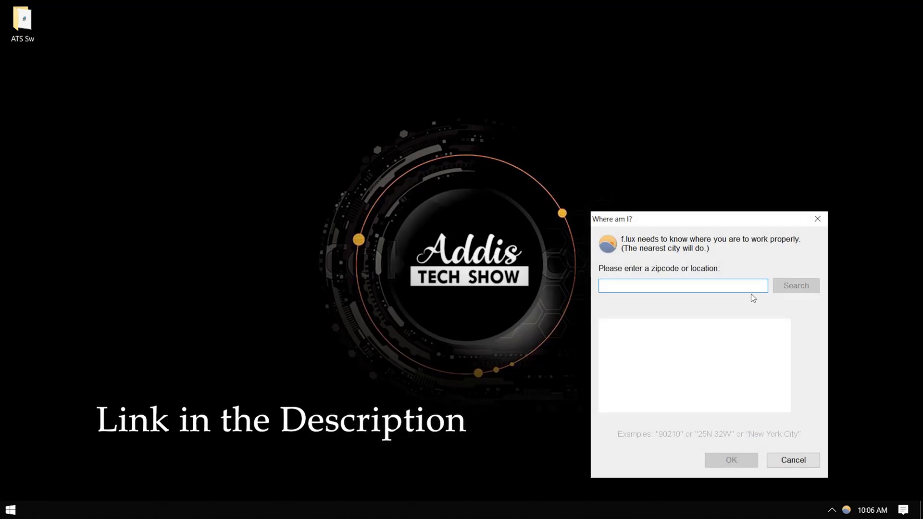
click(793, 460)
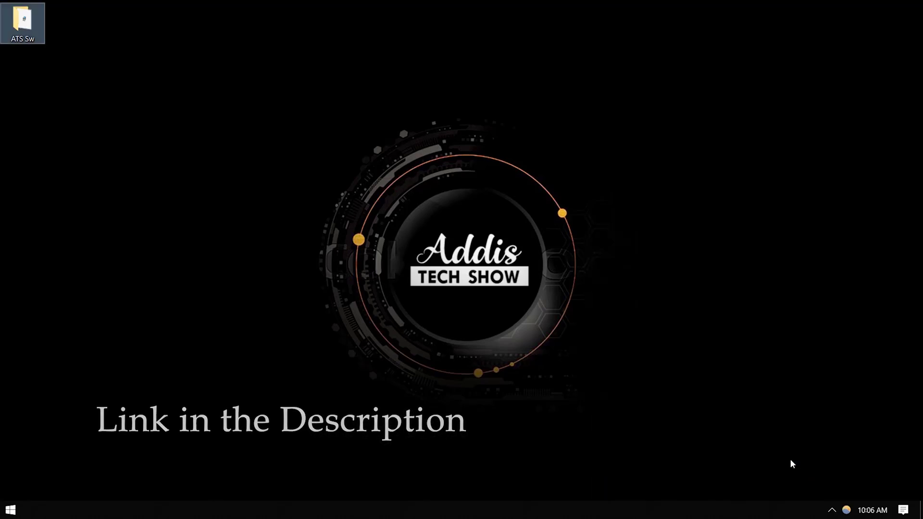
Change the current f.lux color to 2300K: Dim Incandescent
right_click(846, 510)
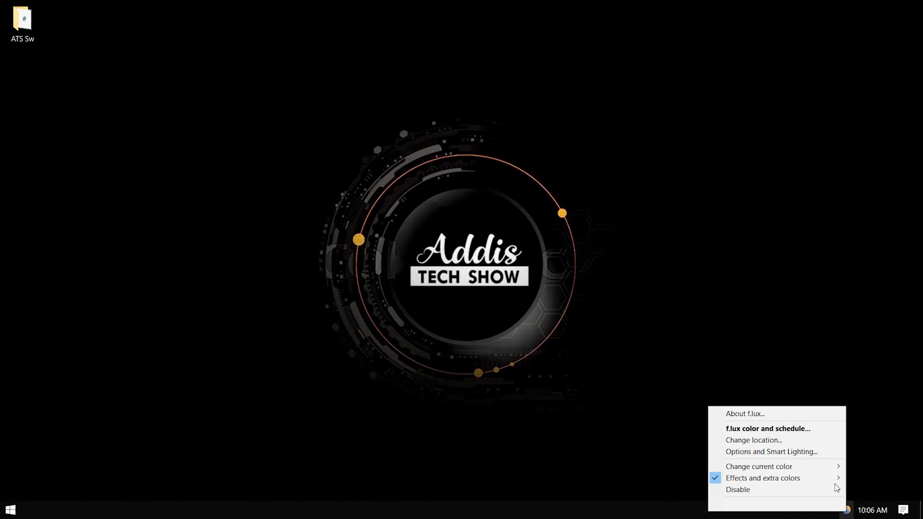
mouse_move(809, 479)
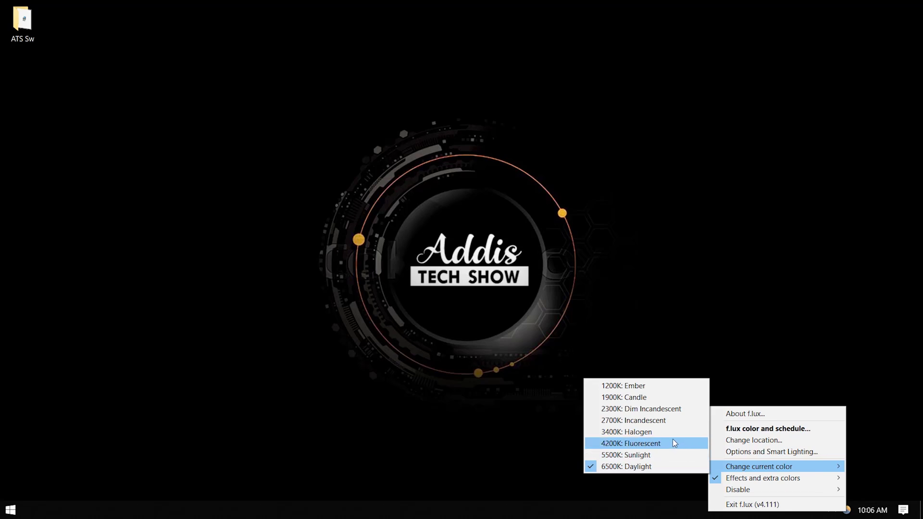
click(659, 410)
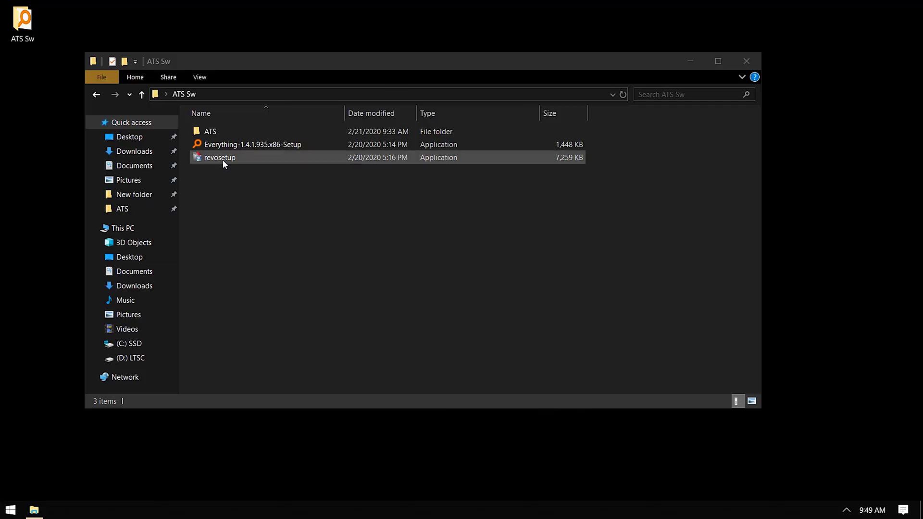
Install Revo Uninstaller 2.1.1 from revosetup in English, accepting the license and skipping the desktop shortcut, and launch it
double_click(223, 159)
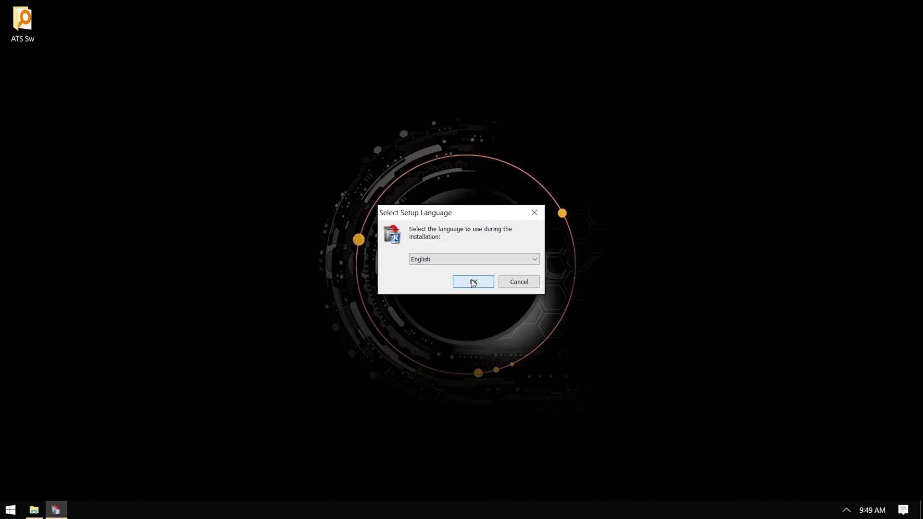
click(471, 281)
click(413, 314)
click(526, 351)
click(527, 350)
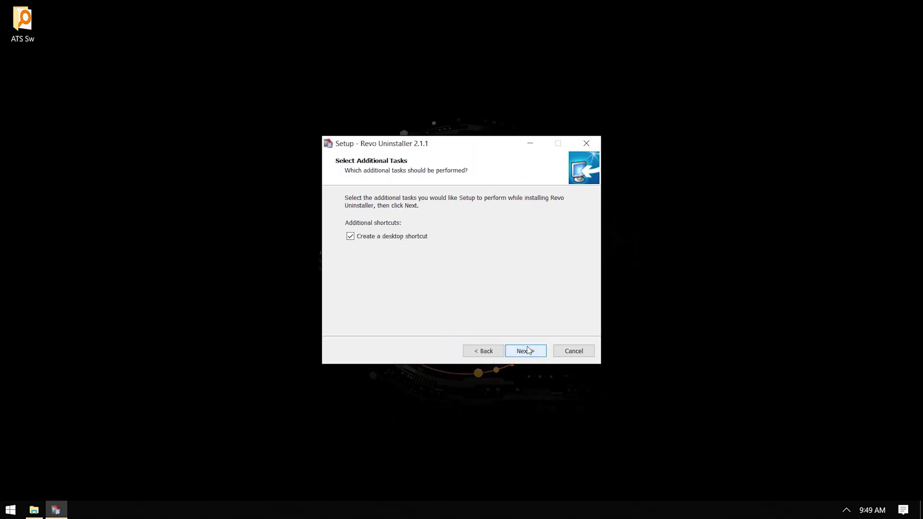
click(417, 234)
click(525, 350)
click(526, 351)
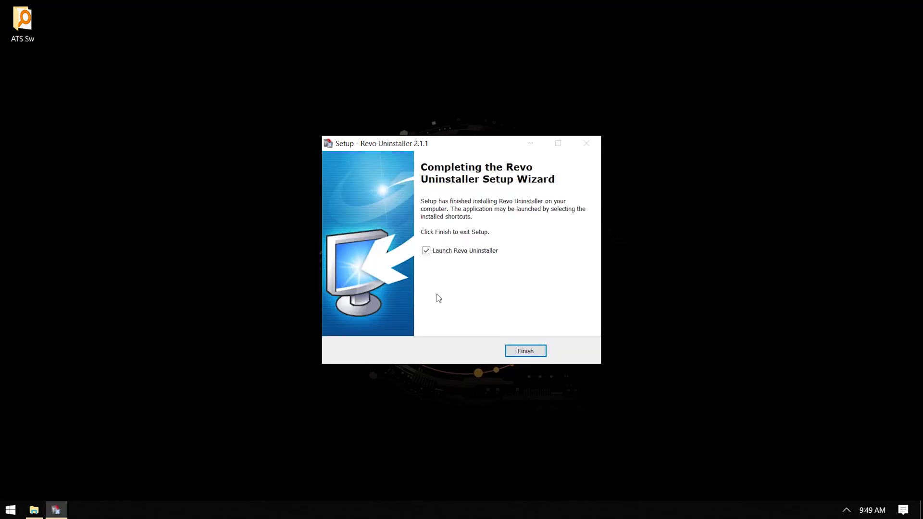
click(524, 352)
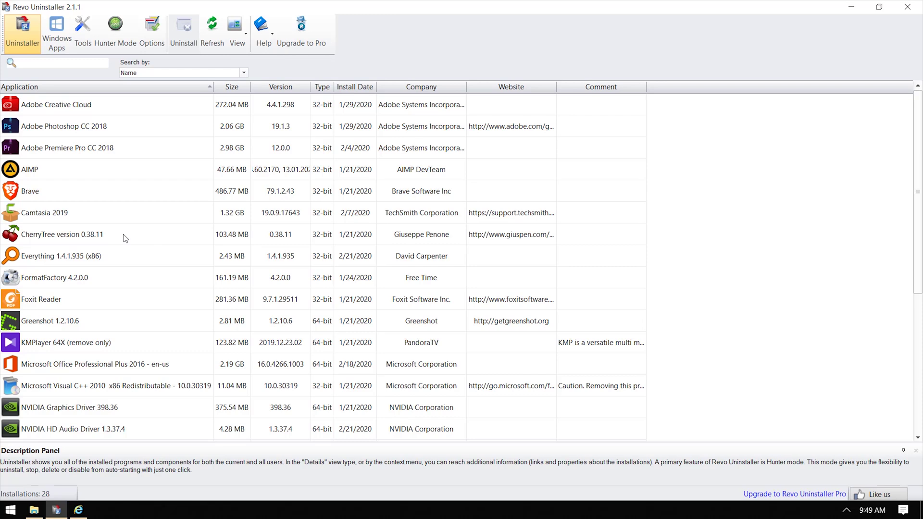
Look through the list of installed programs in Revo Uninstaller, highlighting Adobe Photoshop CC 2018 and AIMP
click(73, 133)
scroll(126, 287, down, 4)
scroll(126, 287, up, 4)
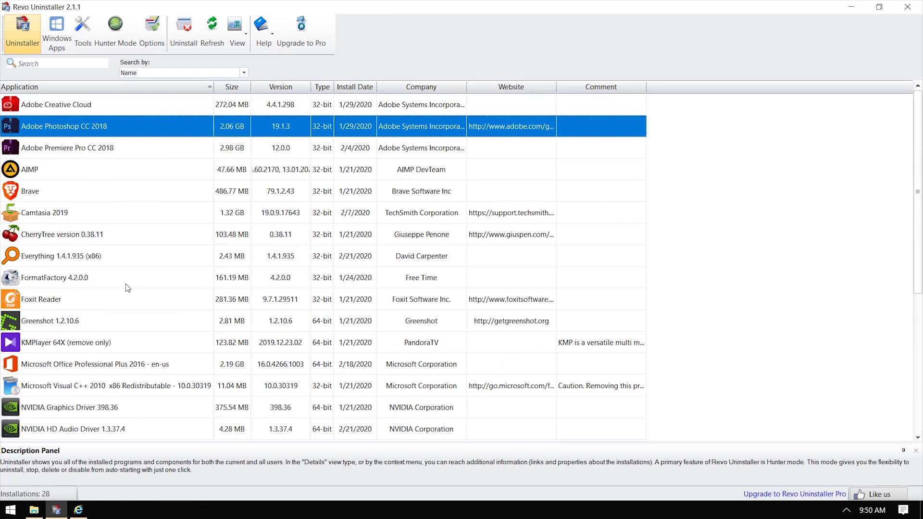
click(63, 176)
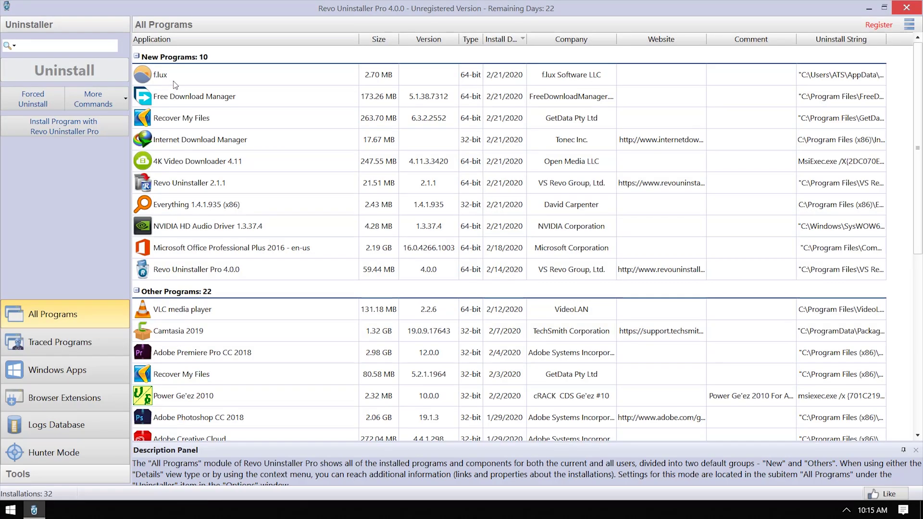
Quick-uninstall f.lux, Free Download Manager, Recover My Files, Internet Download Manager, 4K Video Downloader, Everything and VLC together in Revo Uninstaller Pro
drag(175, 85, 198, 169)
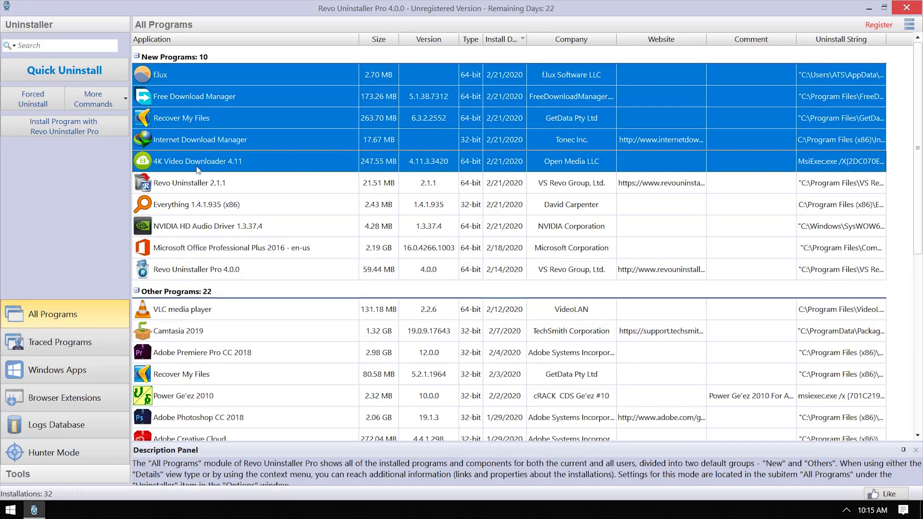
ctrl+click(197, 203)
ctrl+click(194, 309)
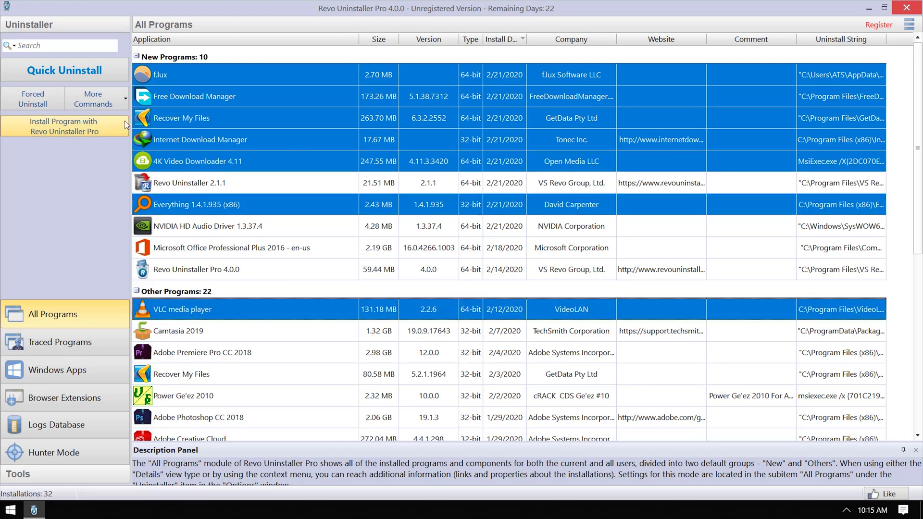
click(65, 73)
click(502, 283)
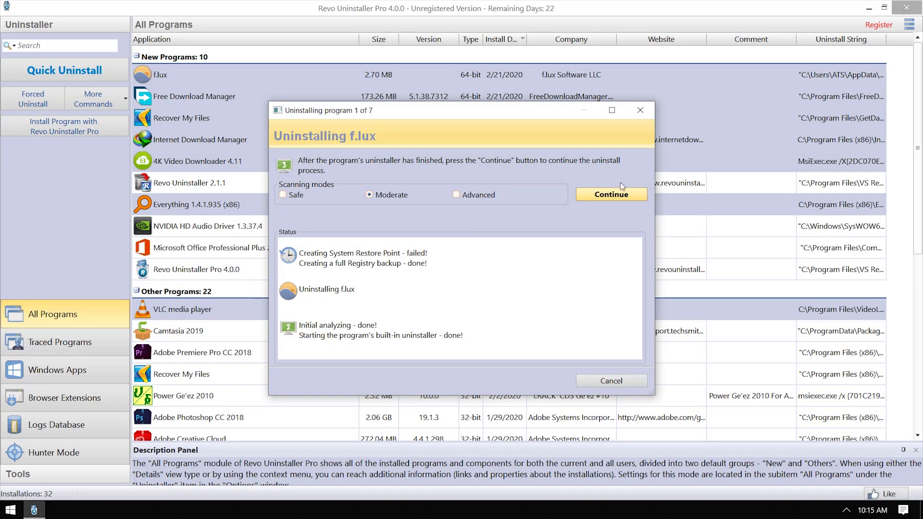
Continue the batch removal with Moderate leftover scanning for f.lux, Free Download Manager, Recover My Files and Internet Download Manager
click(612, 194)
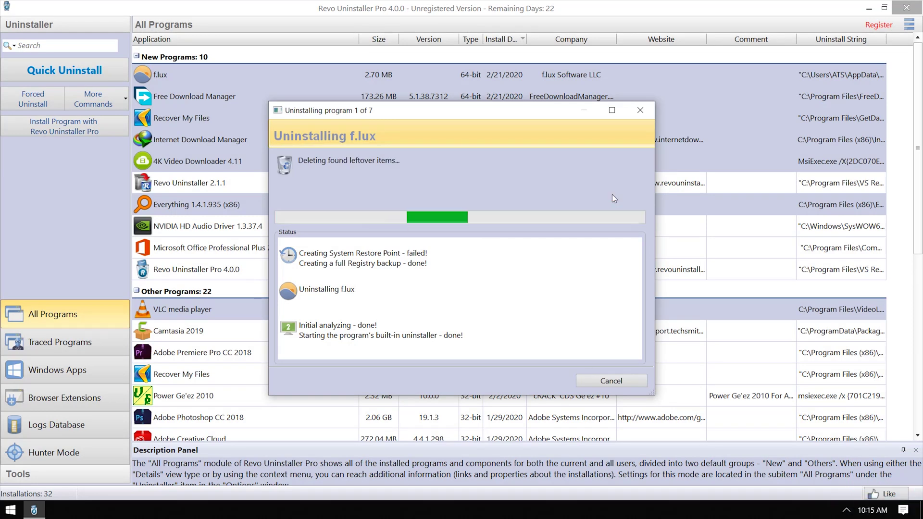
click(604, 194)
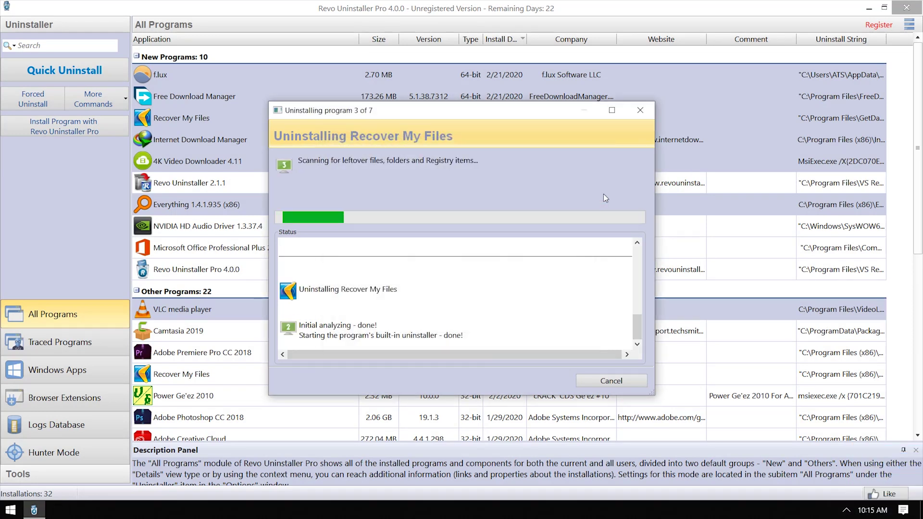
click(524, 302)
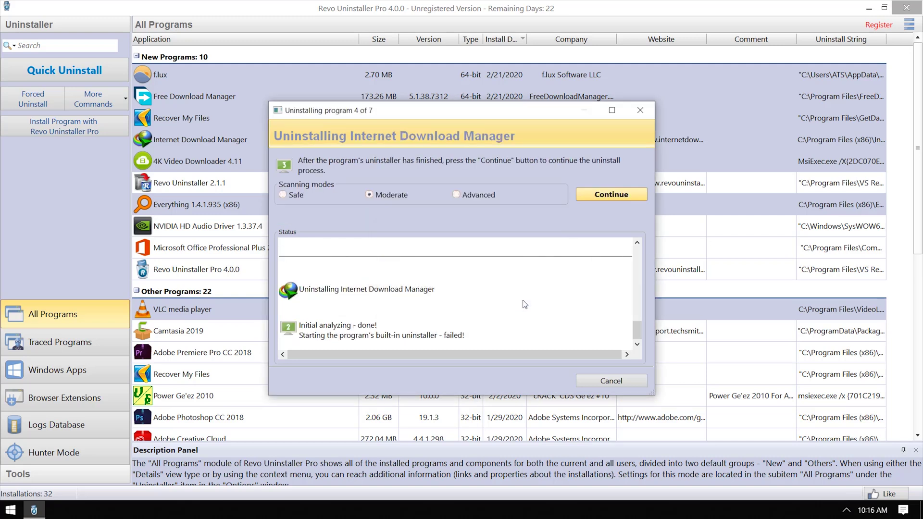
click(608, 193)
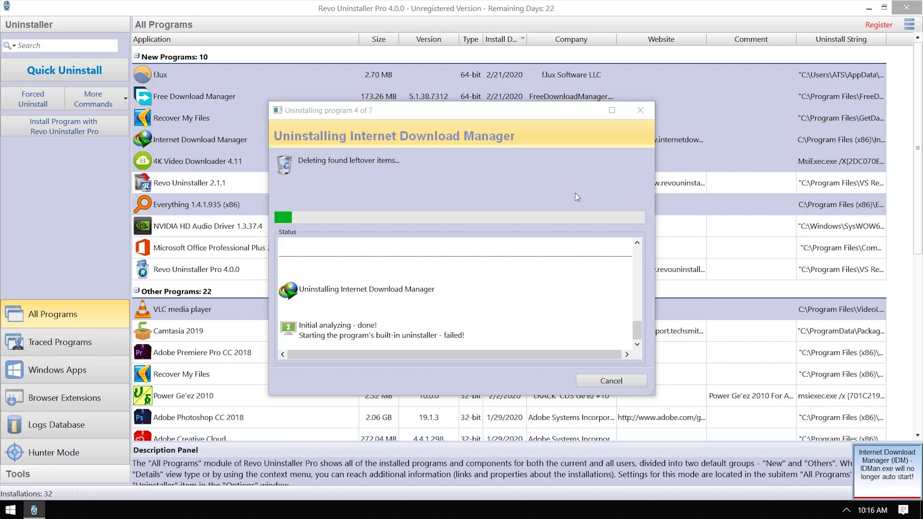
Continue the batch removal with Moderate leftover scanning for 4K Video Downloader 4.11 and Everything 1.4.1.935
key(Return)
key(Return)
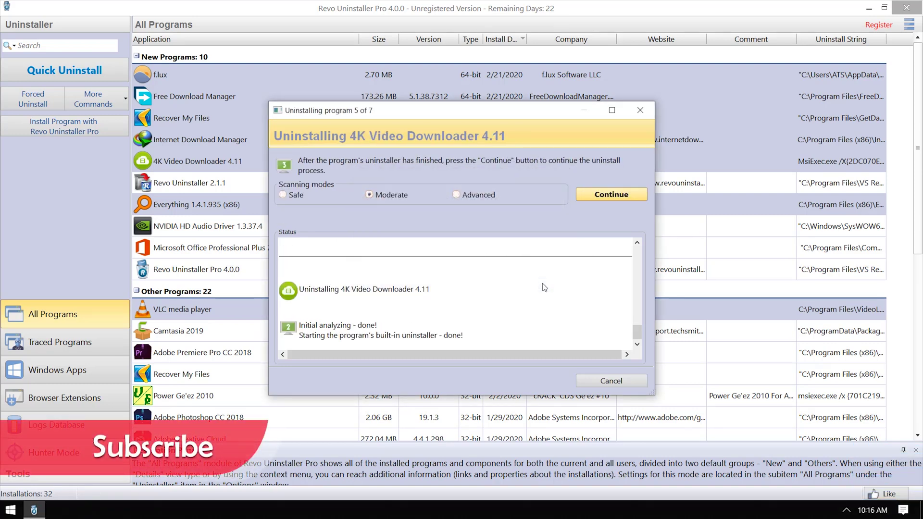
click(612, 192)
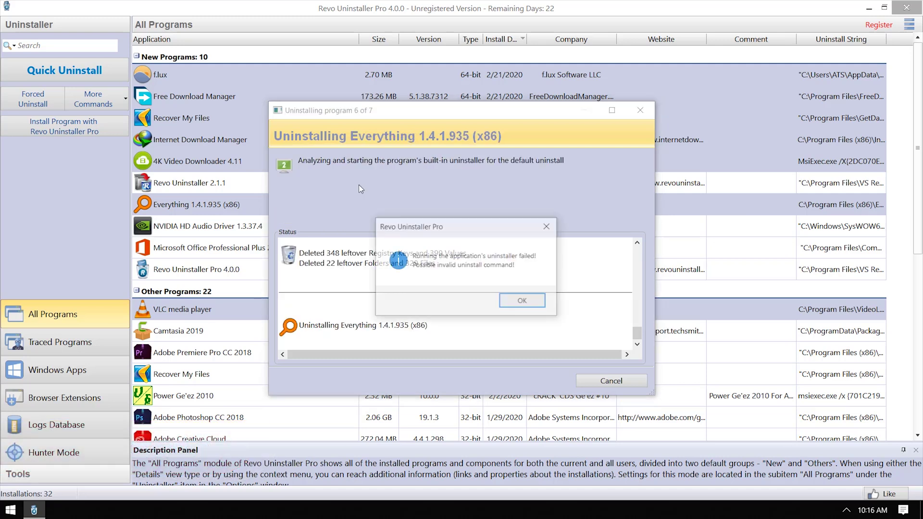
click(522, 300)
click(609, 198)
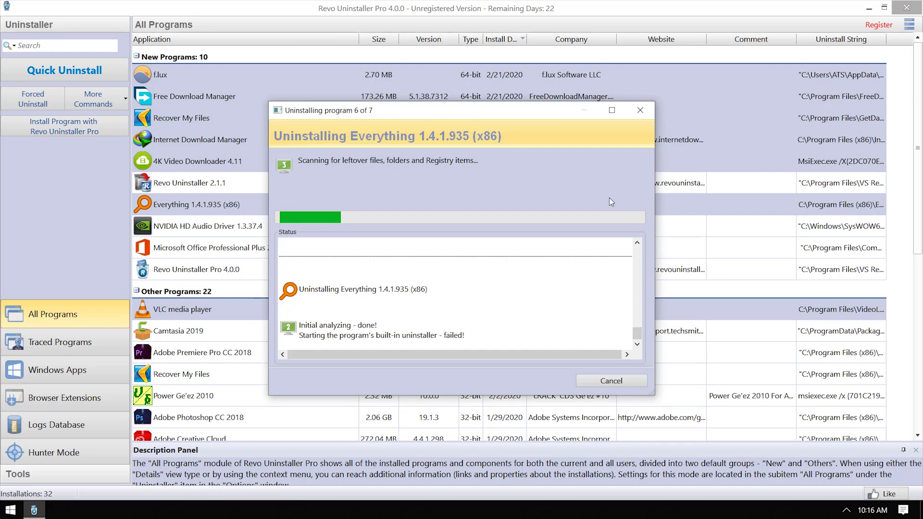
Remove VLC media player with its leftovers, check the end of the status log, and close the uninstall window
key(Return)
click(607, 195)
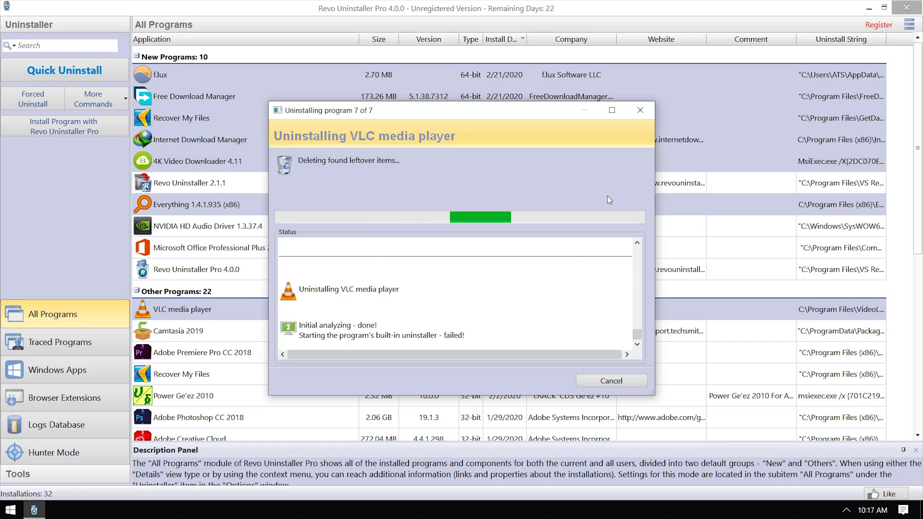
mouse_move(637, 335)
mouse_down()
mouse_move(638, 250)
mouse_move(637, 338)
mouse_up()
click(611, 381)
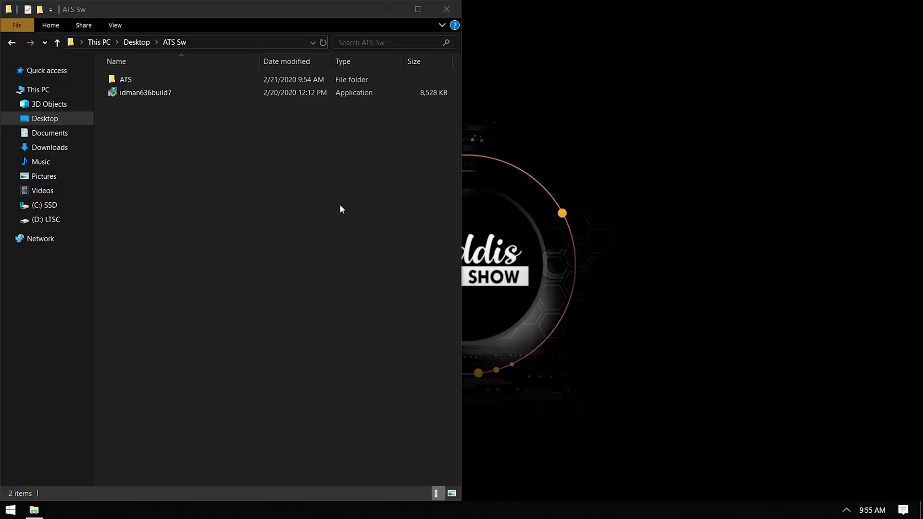
Install Internet Download Manager from idman636build7 in the default folder with a desktop icon, and dismiss the browser integration notices
double_click(189, 95)
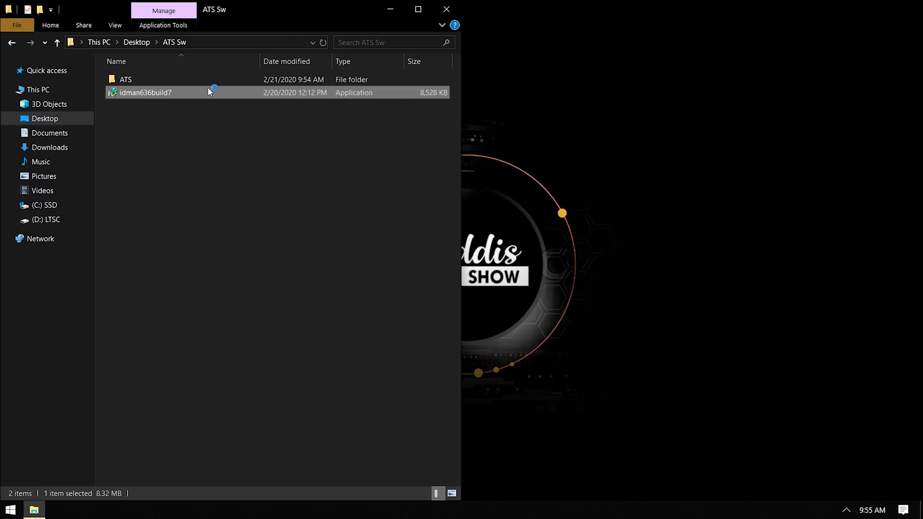
click(447, 9)
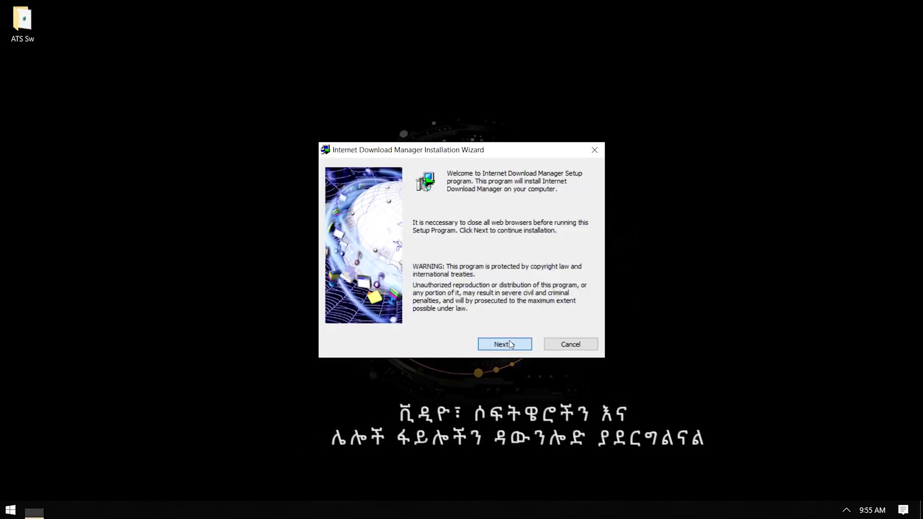
click(509, 340)
click(413, 317)
click(504, 344)
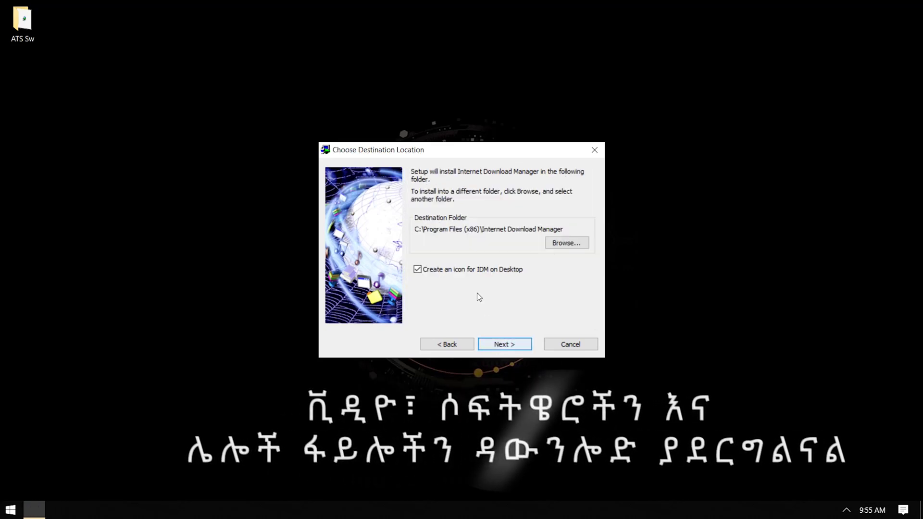
click(498, 343)
click(498, 343)
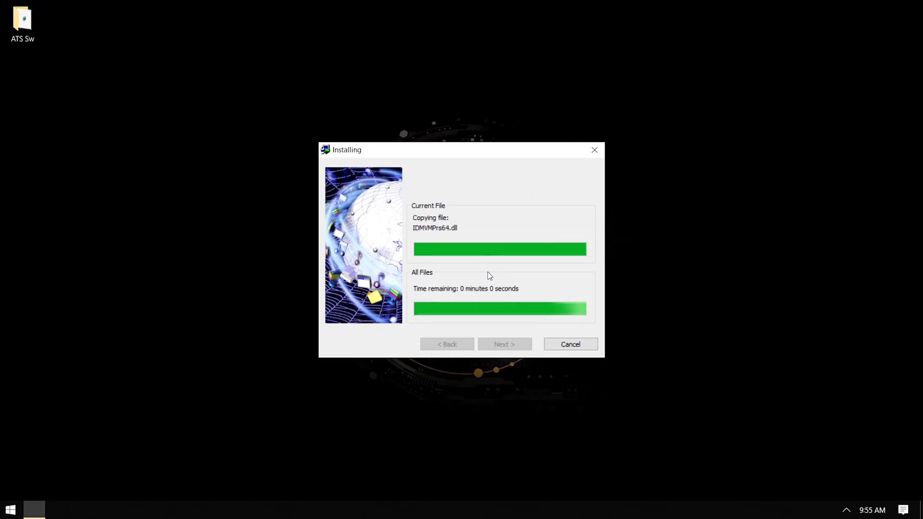
click(497, 345)
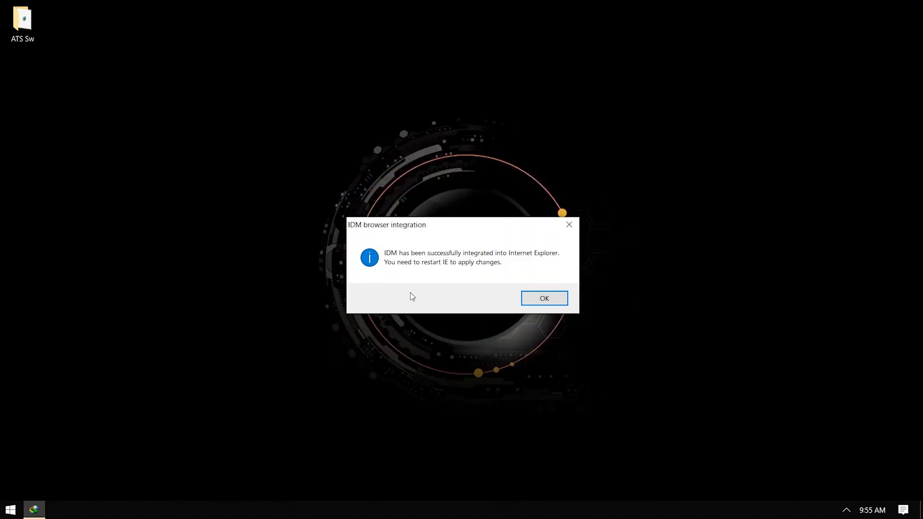
click(552, 302)
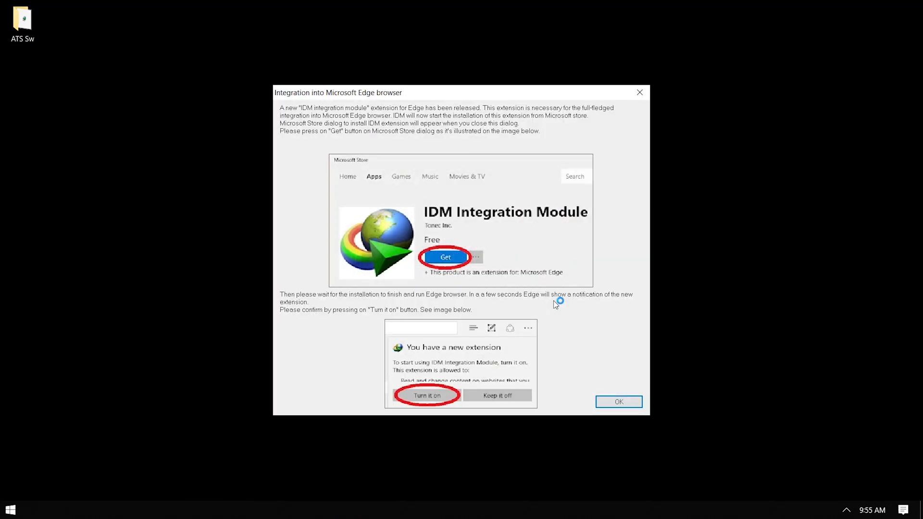
click(618, 401)
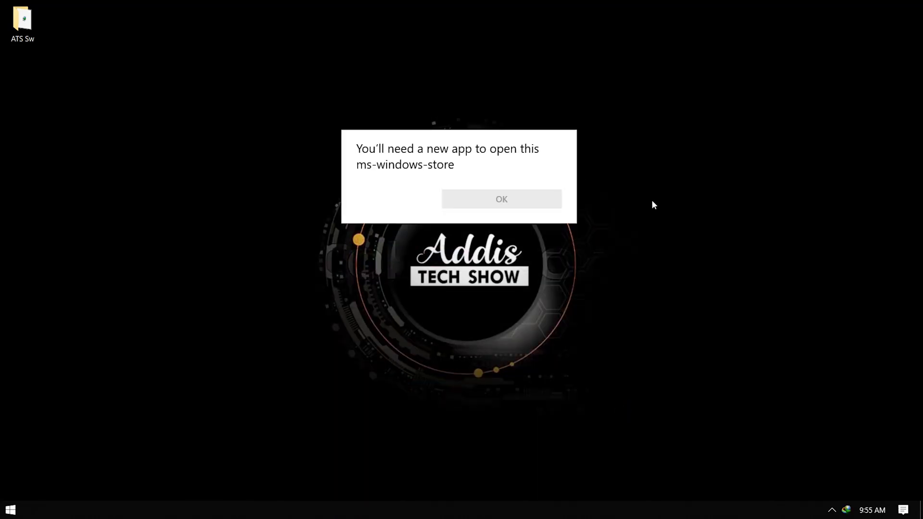
Open the Internet Download Manager main window, dismiss the startup tip, and view the dialog for adding a download URL
double_click(845, 510)
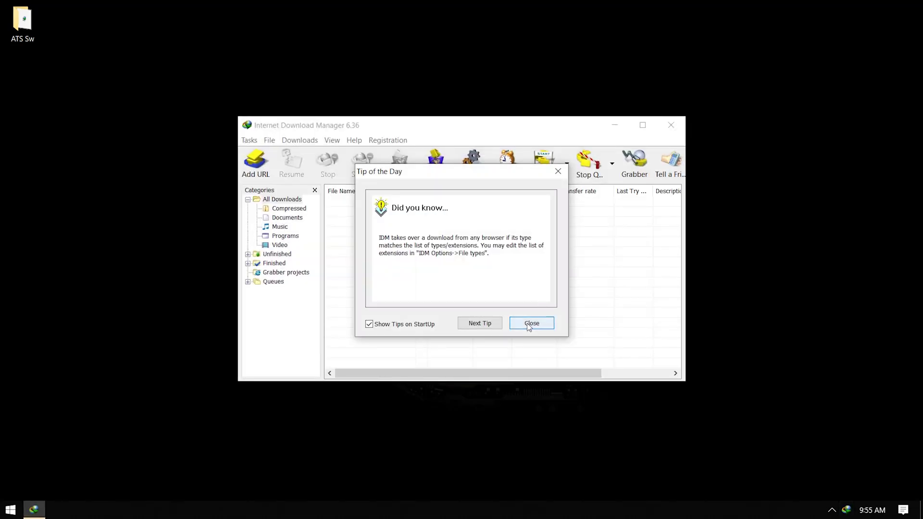
click(530, 323)
click(256, 163)
key(Escape)
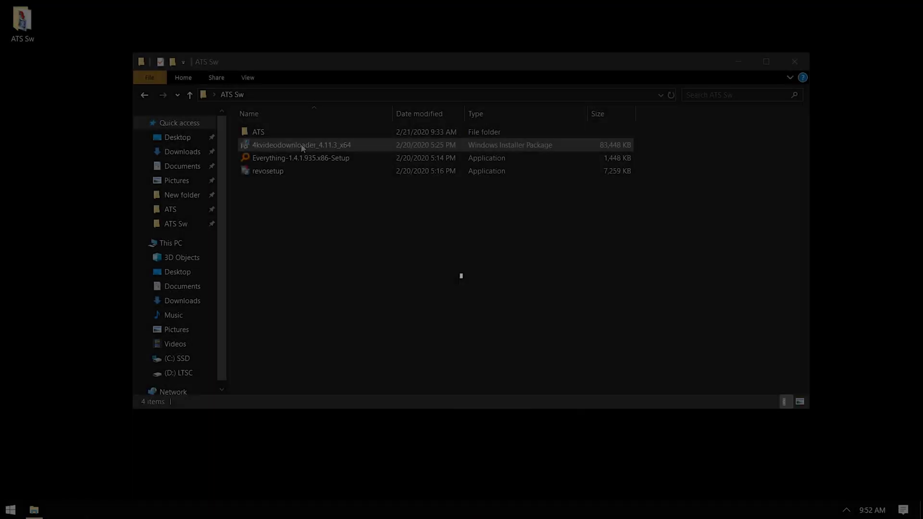
Install 4K Video Downloader 4.11 from the ATS Sw folder, accepting the license, and launch it when setup finishes
click(303, 148)
double_click(302, 148)
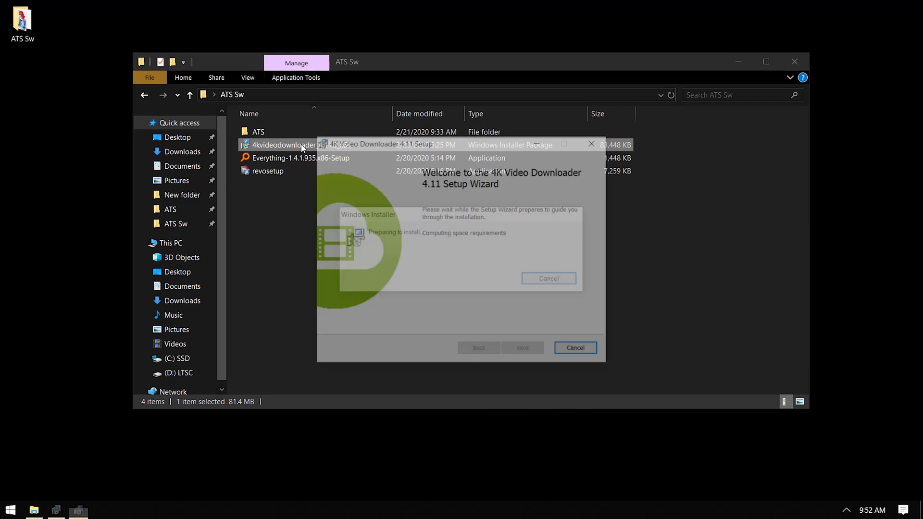
click(737, 62)
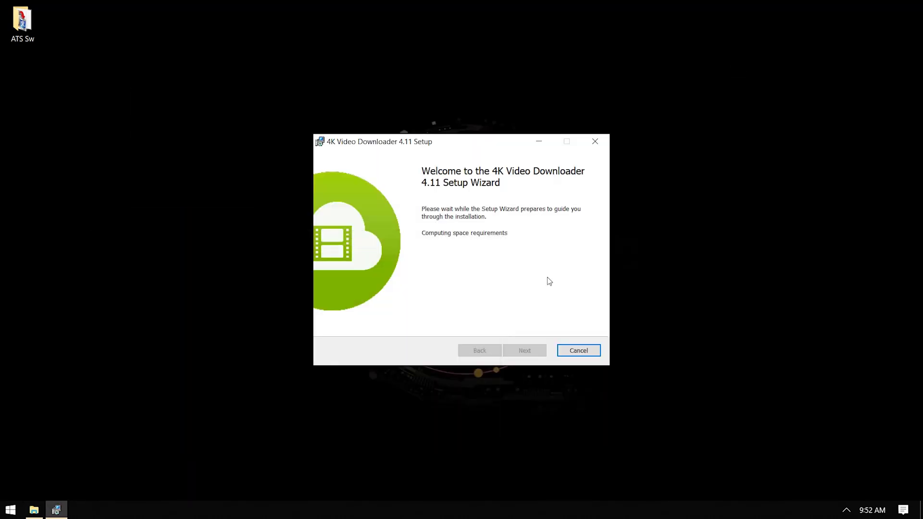
click(524, 350)
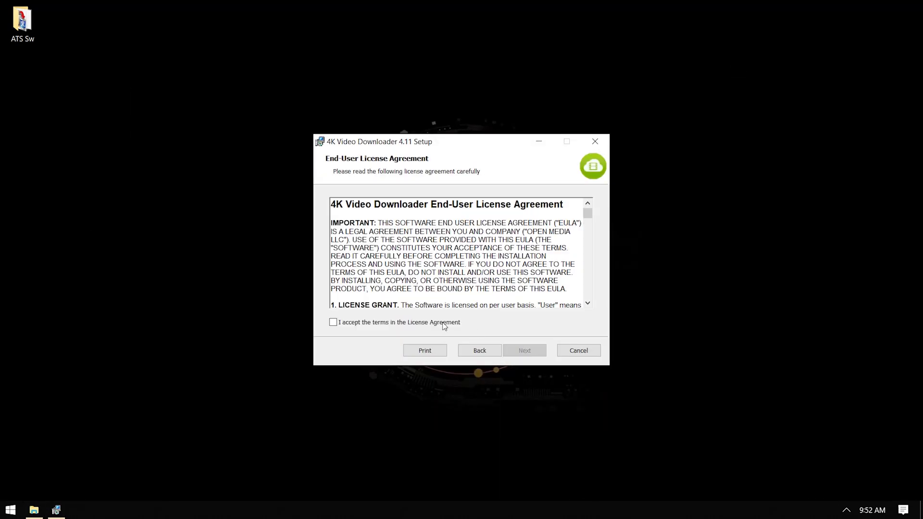
click(533, 353)
click(532, 352)
click(532, 353)
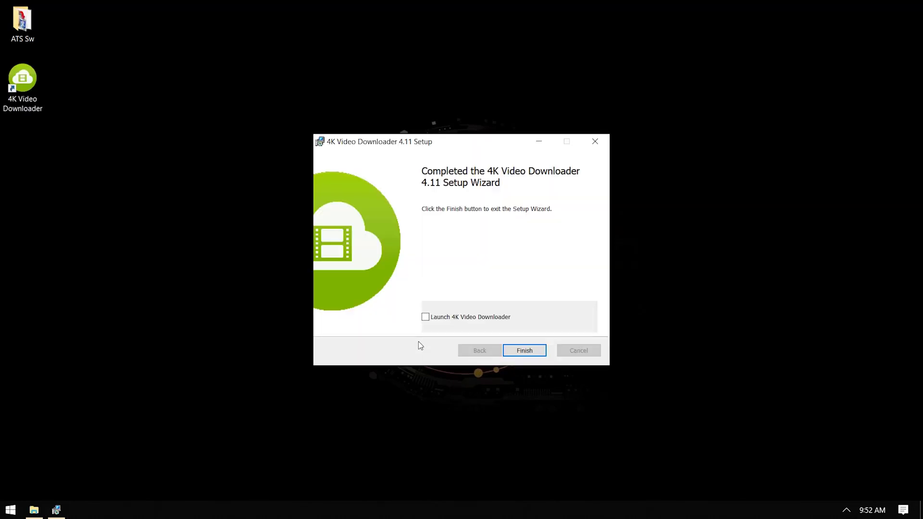
click(471, 319)
click(524, 350)
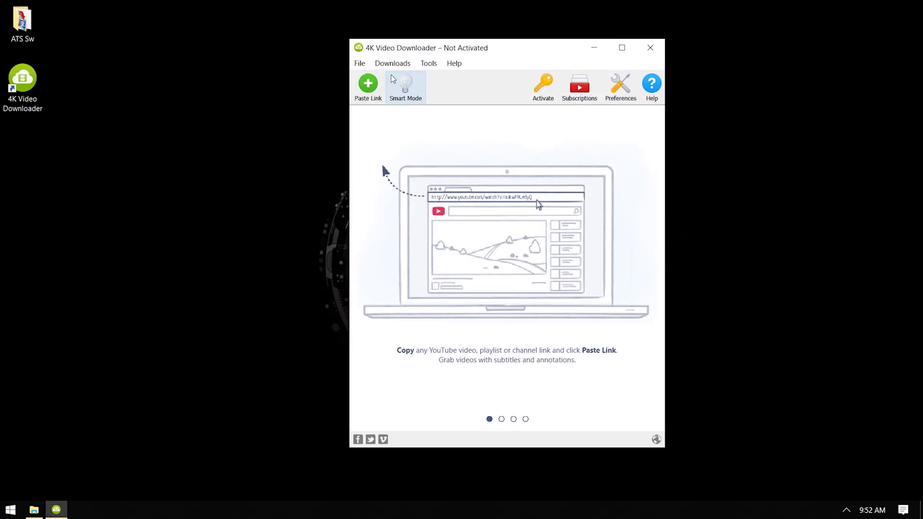
click(392, 63)
mouse_move(359, 63)
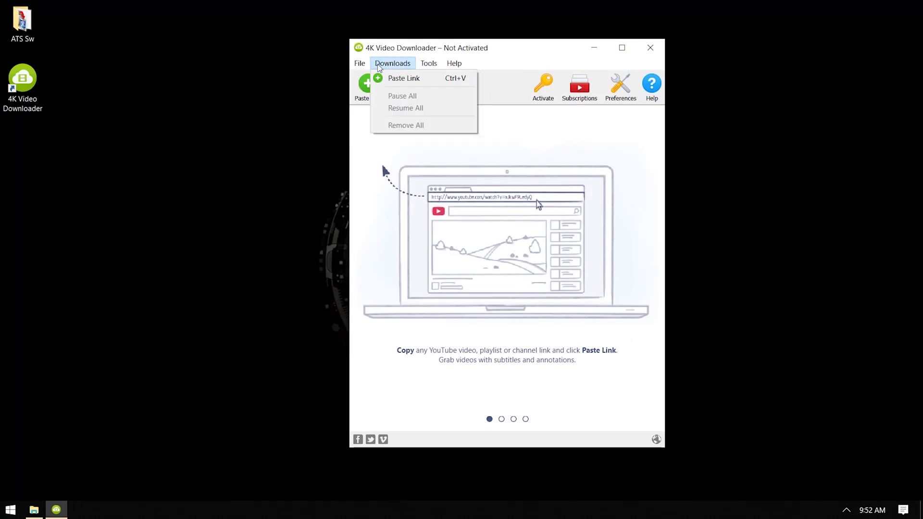
click(557, 111)
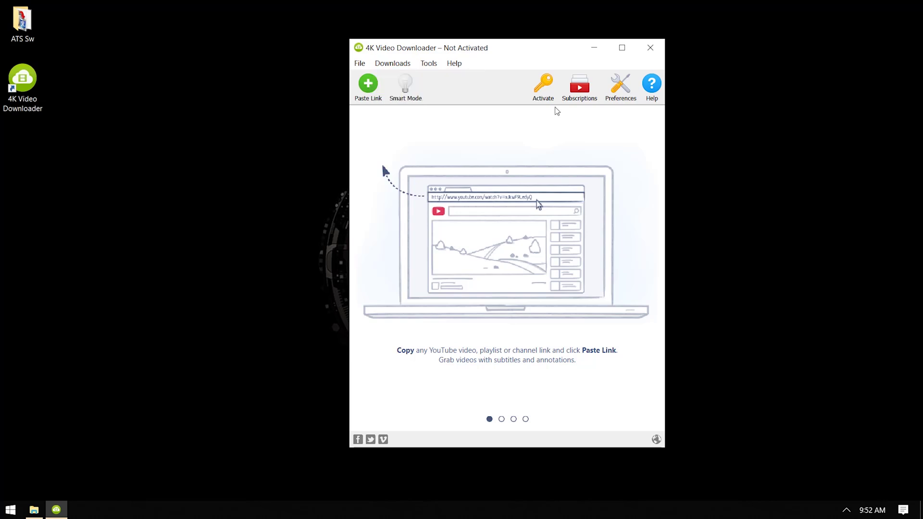
Set the download intensity to Risky with 7 threads in the 4K Video Downloader preferences
click(605, 96)
click(449, 135)
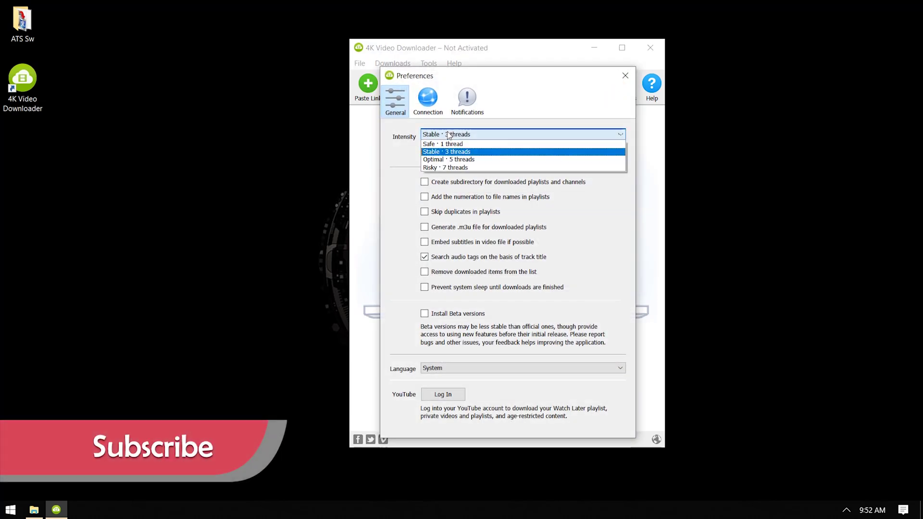
click(447, 167)
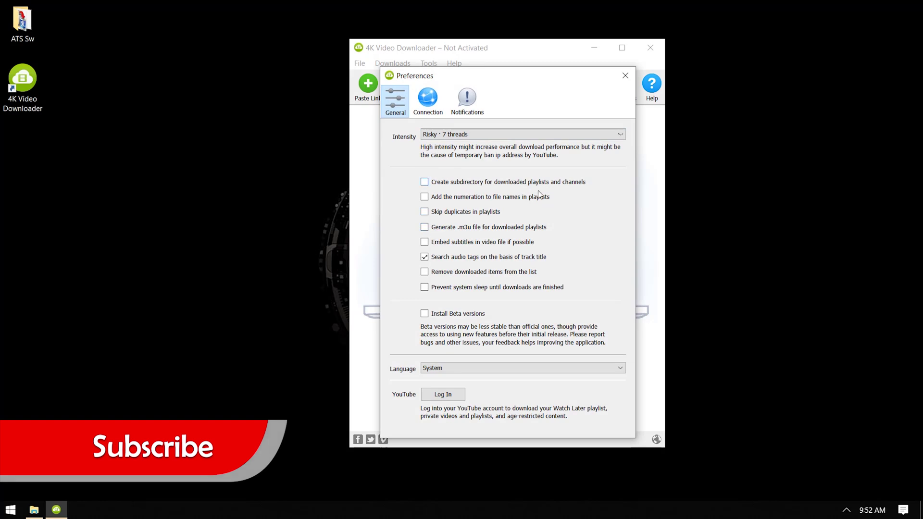
click(625, 75)
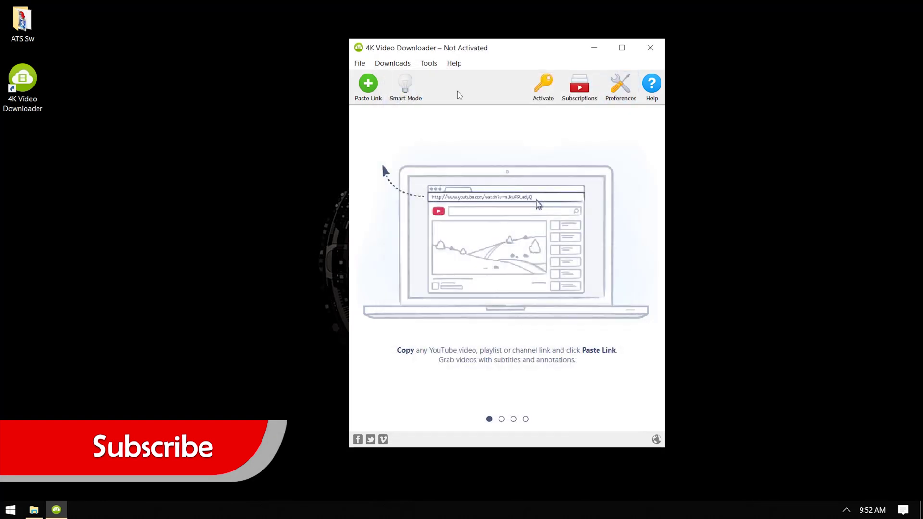
Enable Smart Mode with the MP4 Video format and Best Quality, keeping subtitles at None and the default directory
click(406, 85)
click(433, 212)
click(437, 229)
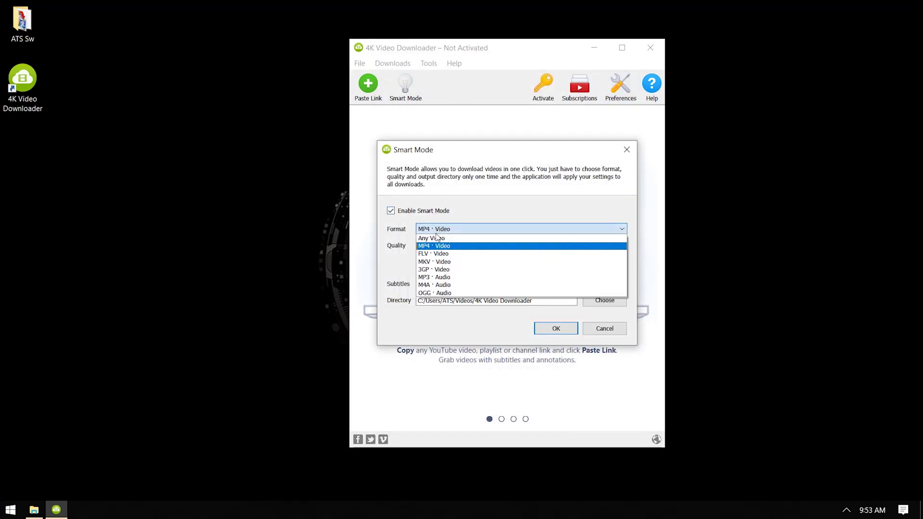
click(433, 246)
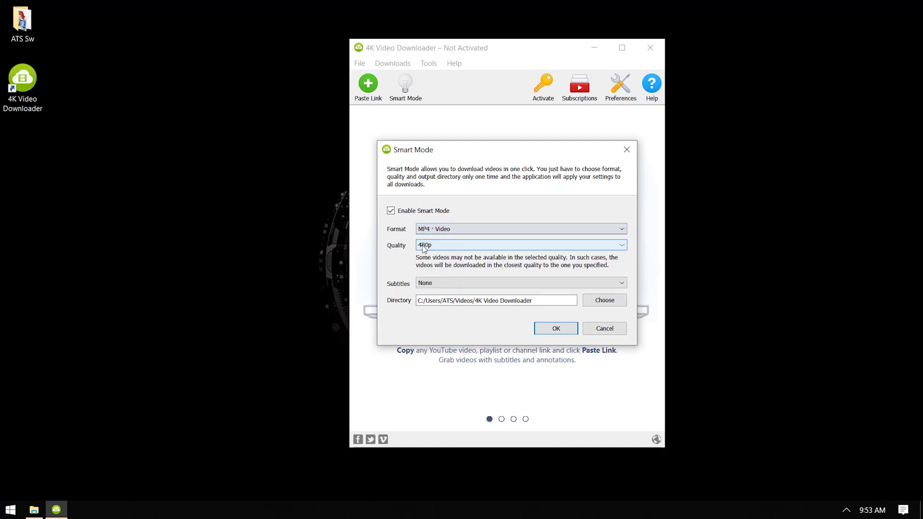
click(423, 246)
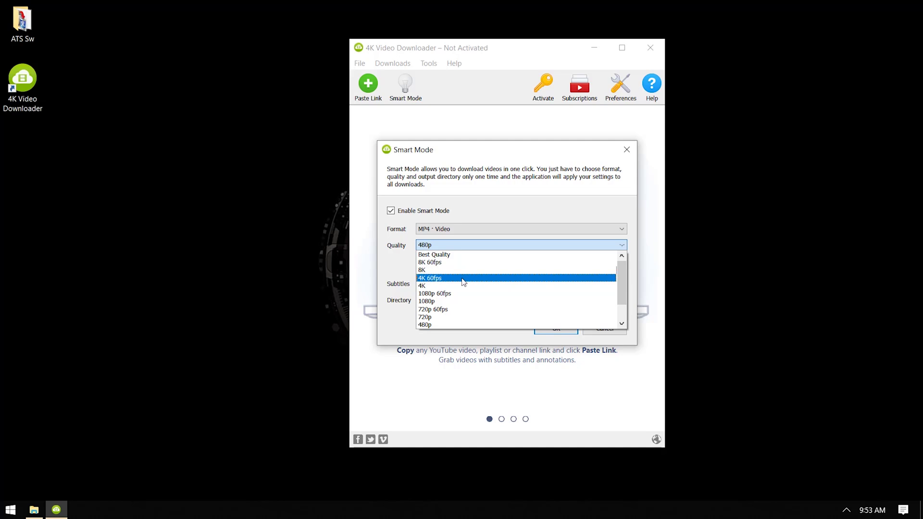
click(436, 255)
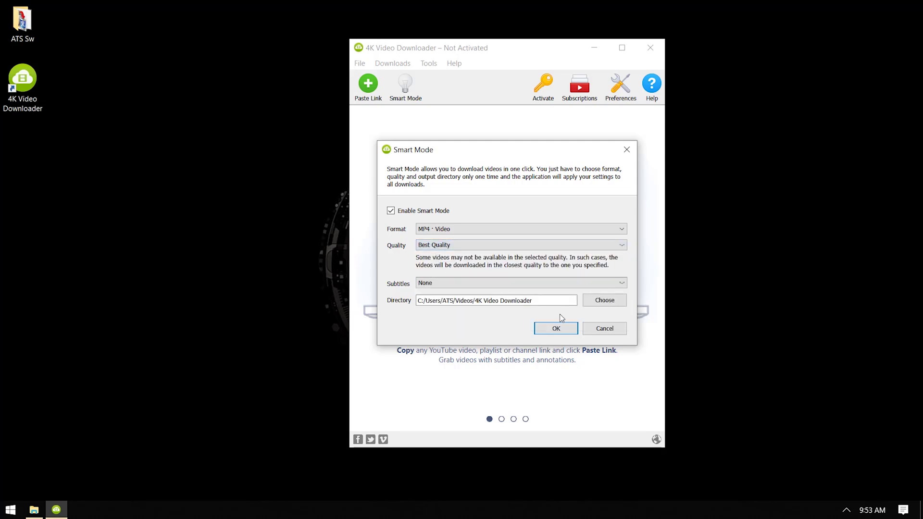
click(556, 329)
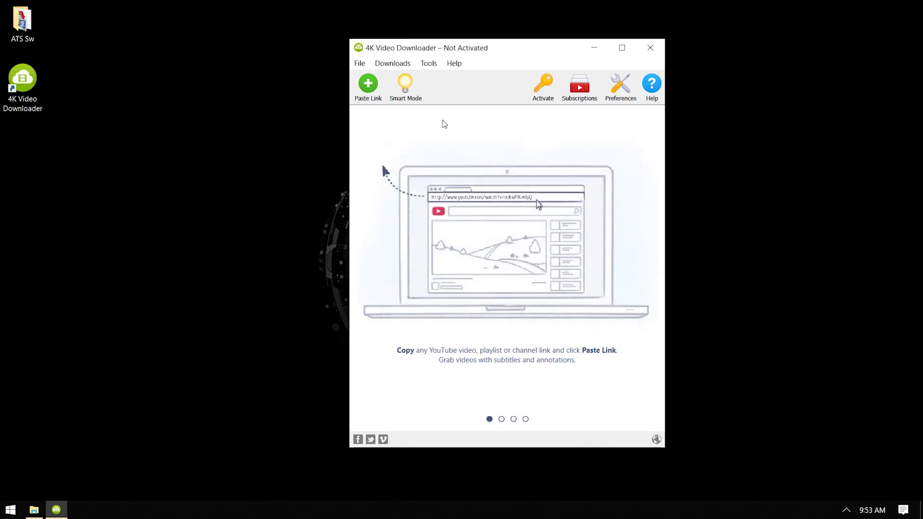
Review the general preferences of 4K Video Downloader and close them without changes
click(435, 70)
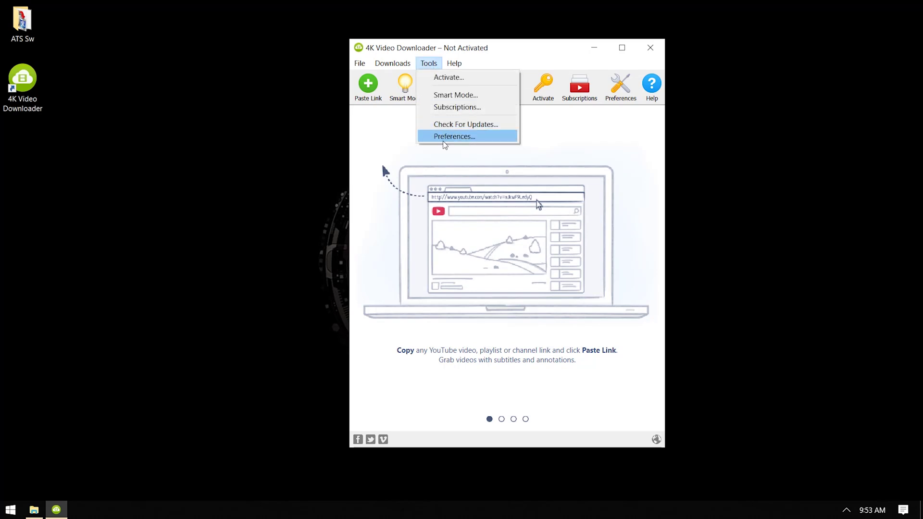
click(444, 137)
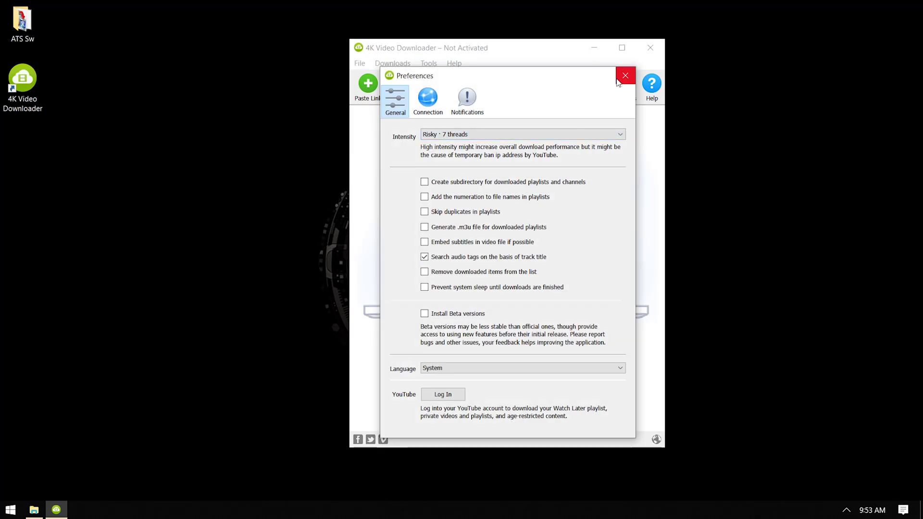
click(626, 76)
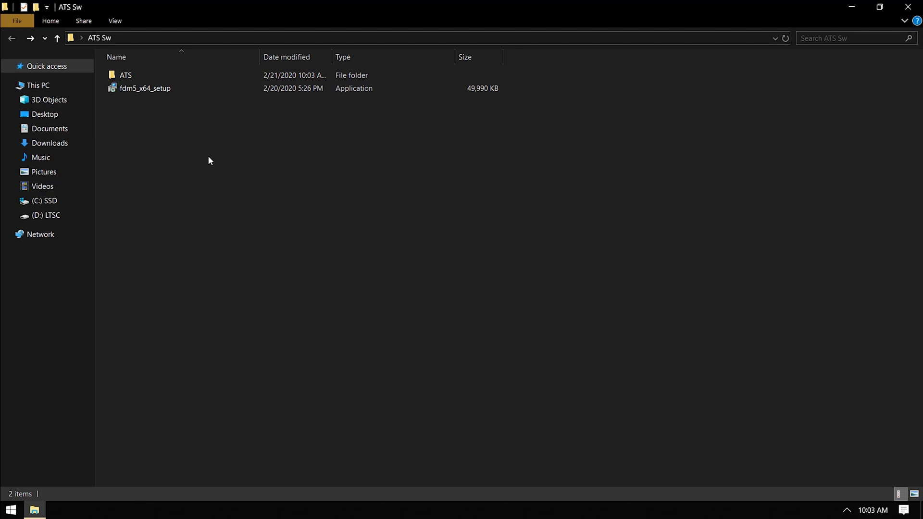
Install Free Download Manager from fdm5_x64_setup with desktop and Quick Launch icons and .torrent and magnet link associations
double_click(170, 90)
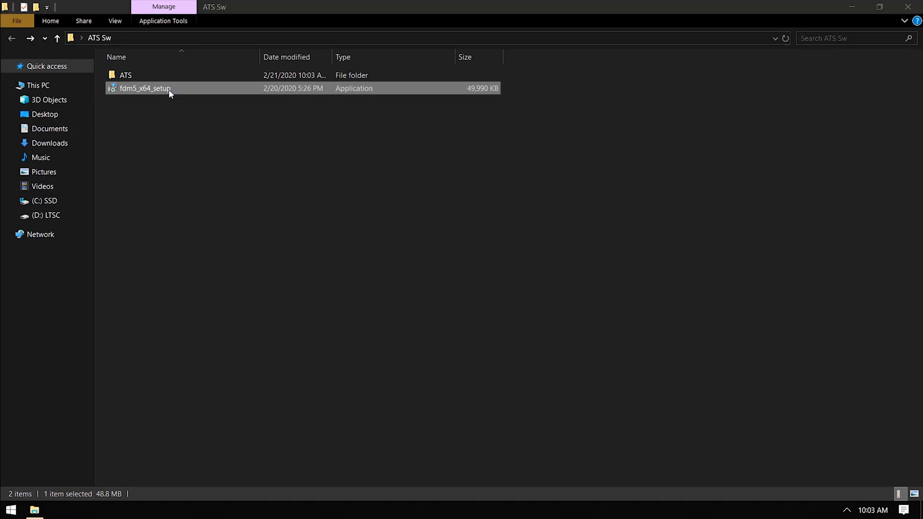
click(915, 9)
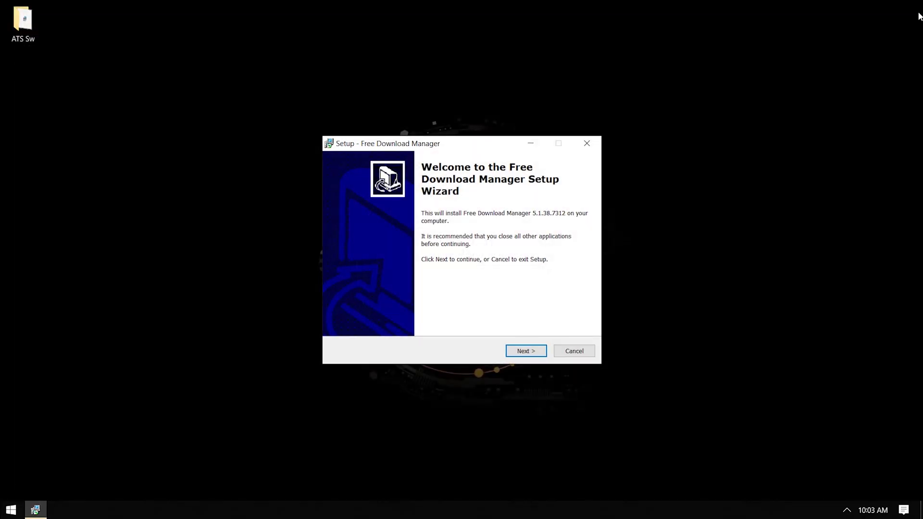
click(536, 350)
click(537, 350)
click(537, 351)
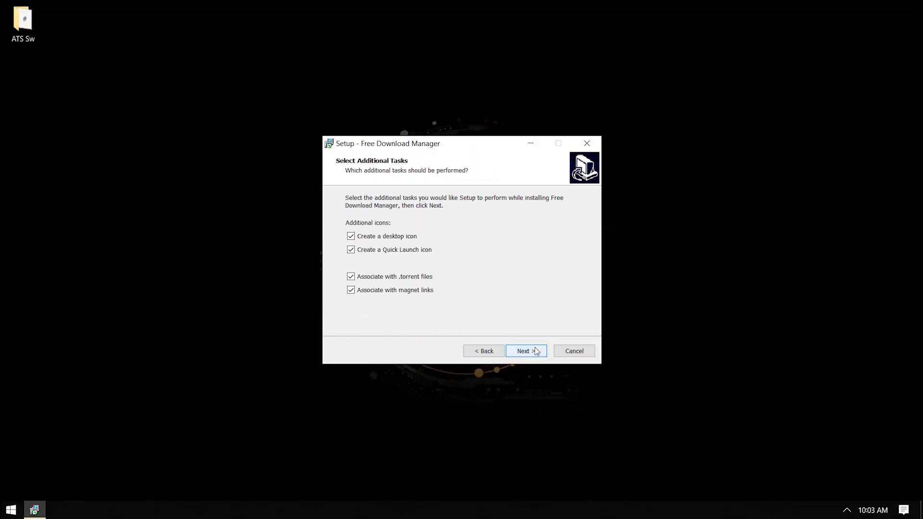
click(537, 351)
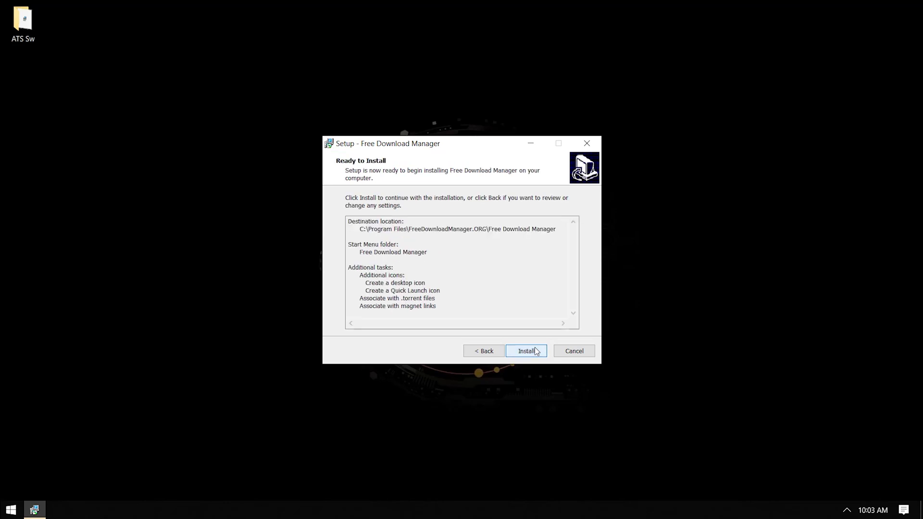
click(535, 350)
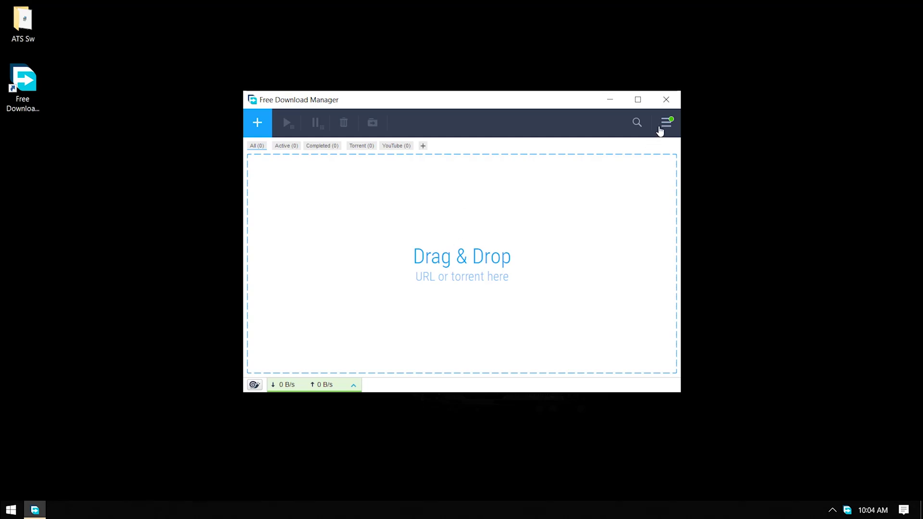
View the version information of Free Download Manager and close it
click(661, 129)
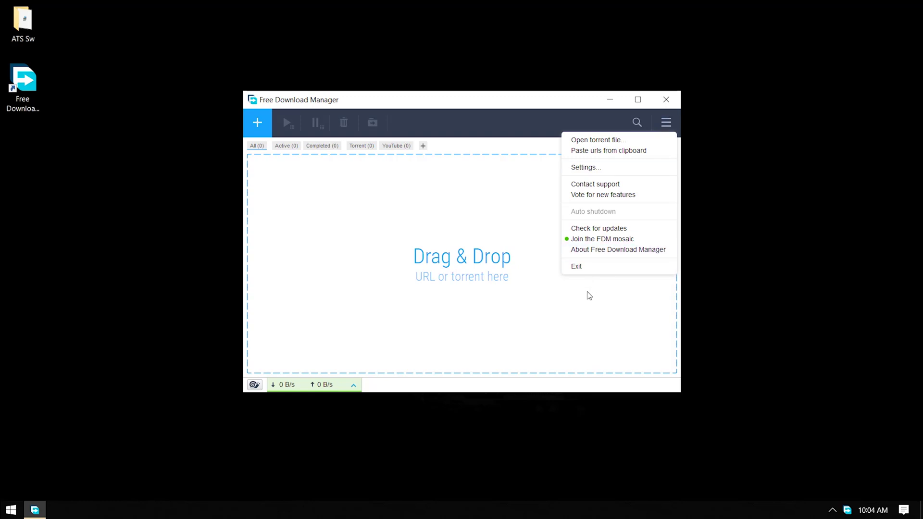
click(603, 251)
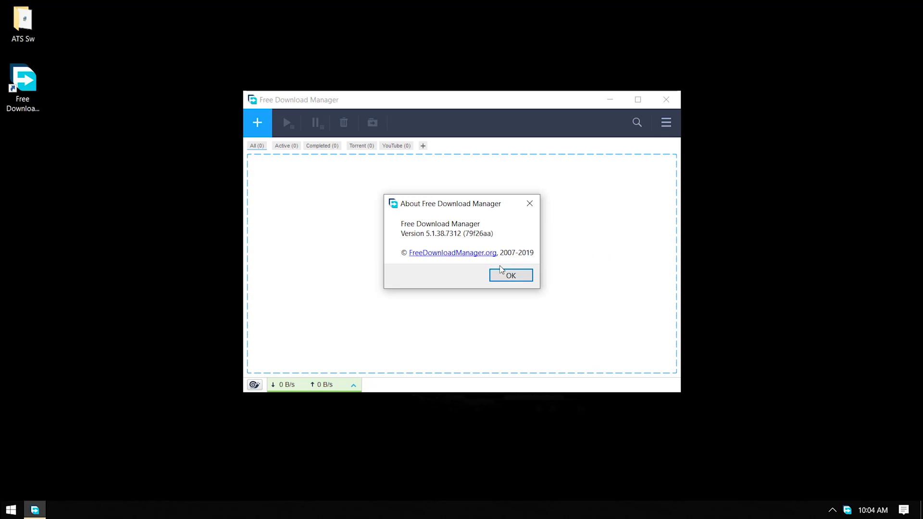
click(509, 277)
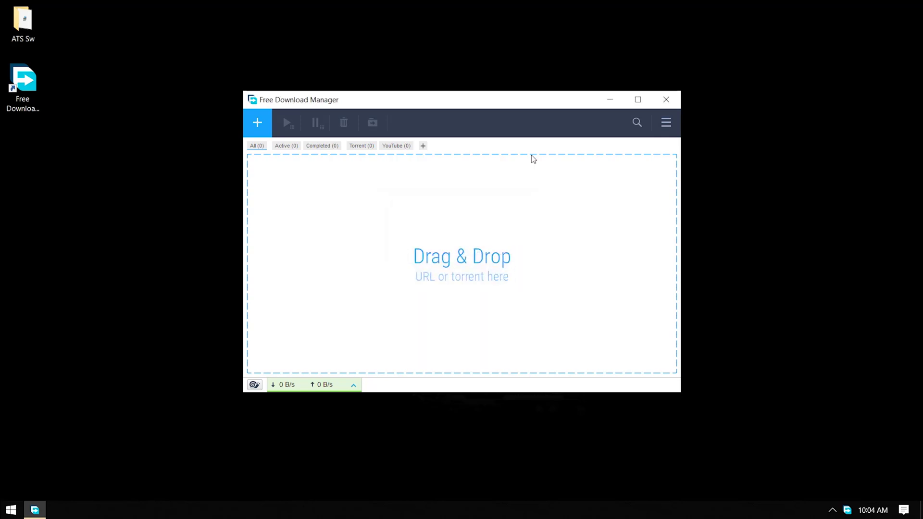